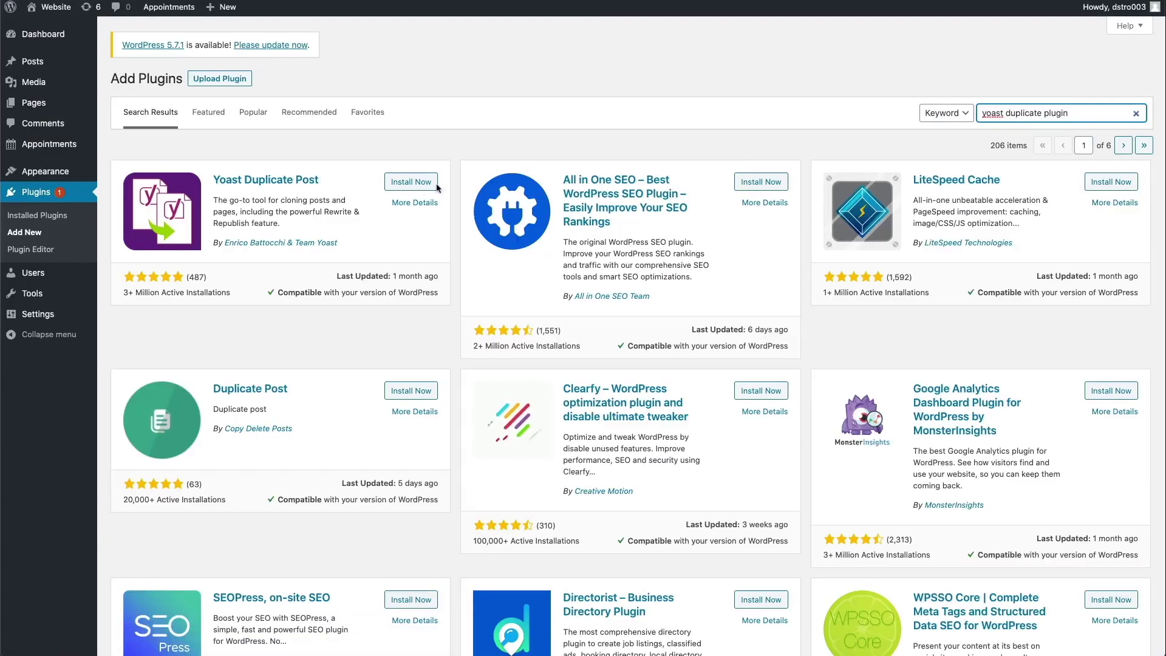
# - Add the text 'We sell apparel', then clone Yoga Studio as a new draft
pyautogui.click(411, 181)
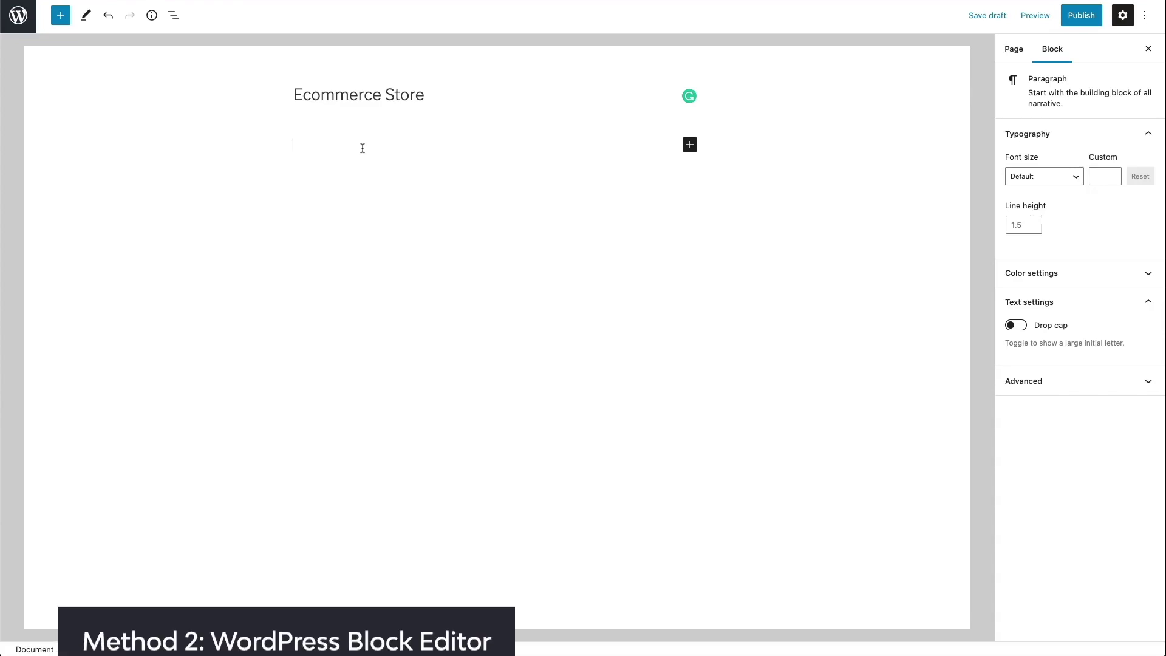
pyautogui.write('We sell apparel for the sports fanatics.')
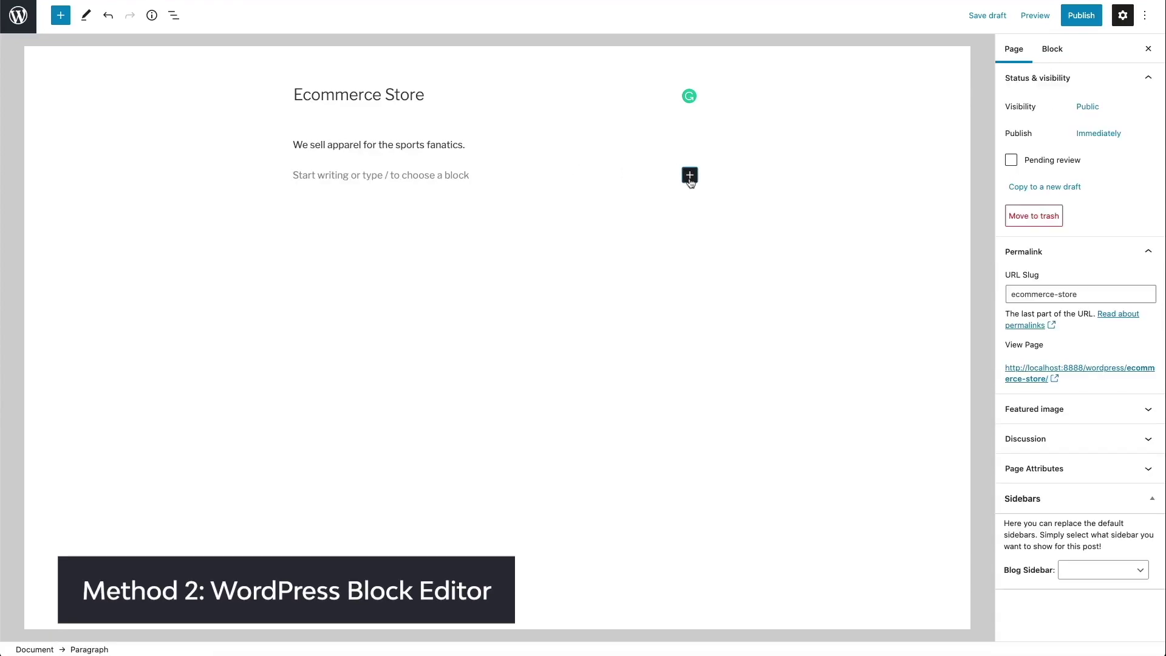
pyautogui.click(689, 176)
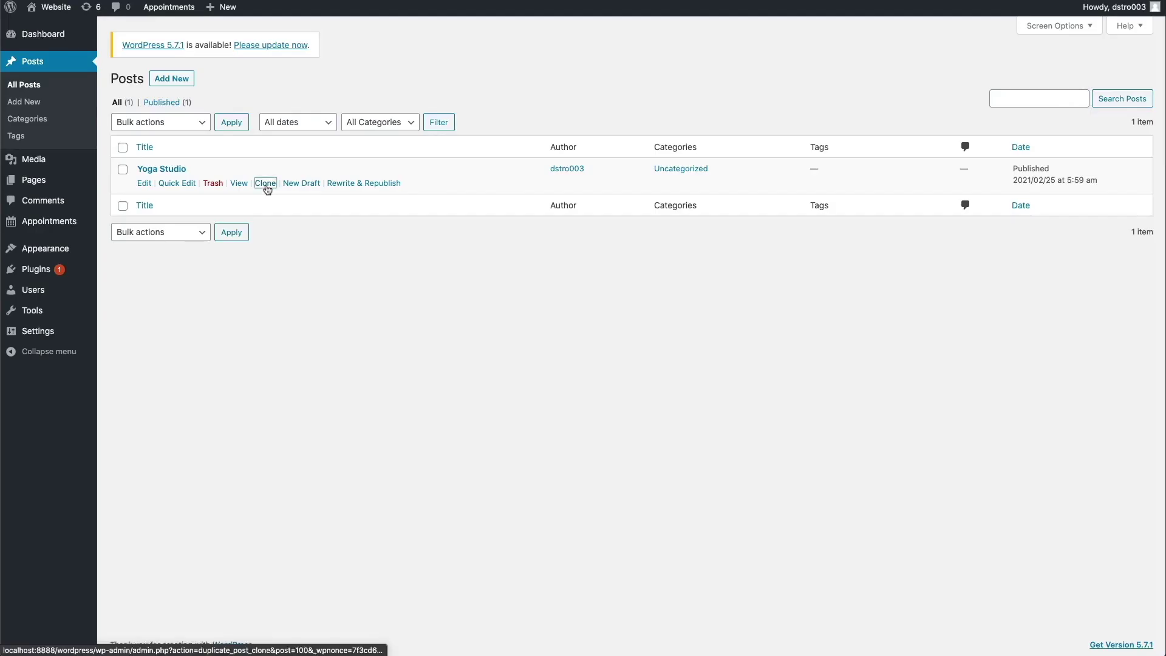
pyautogui.click(263, 183)
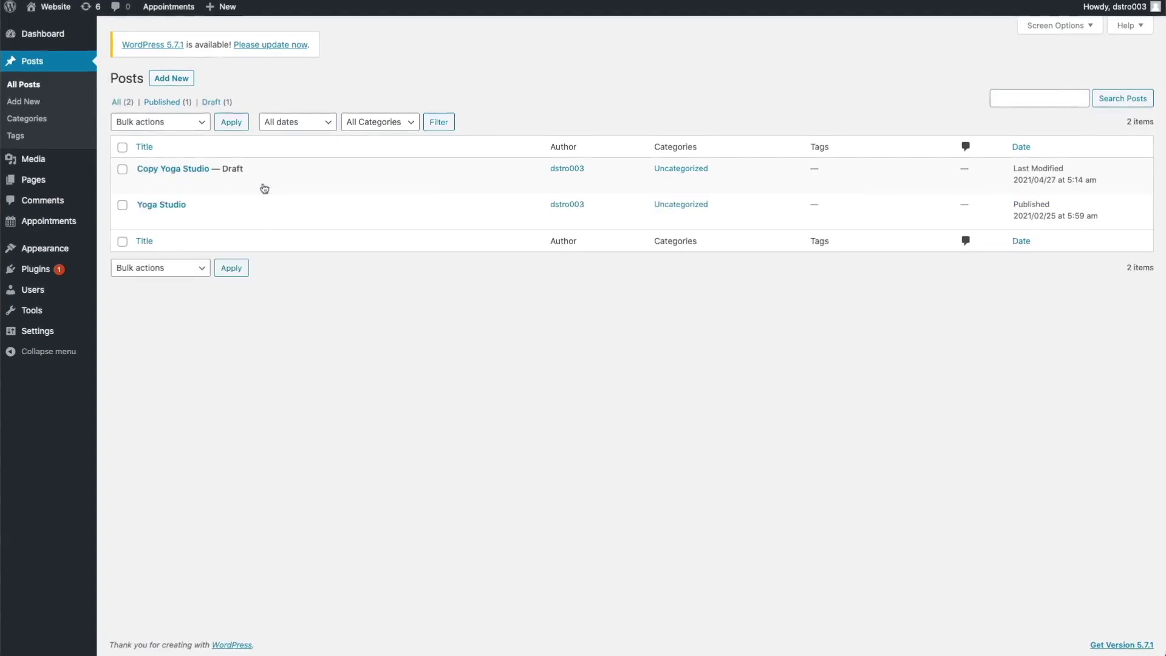
pyautogui.click(299, 222)
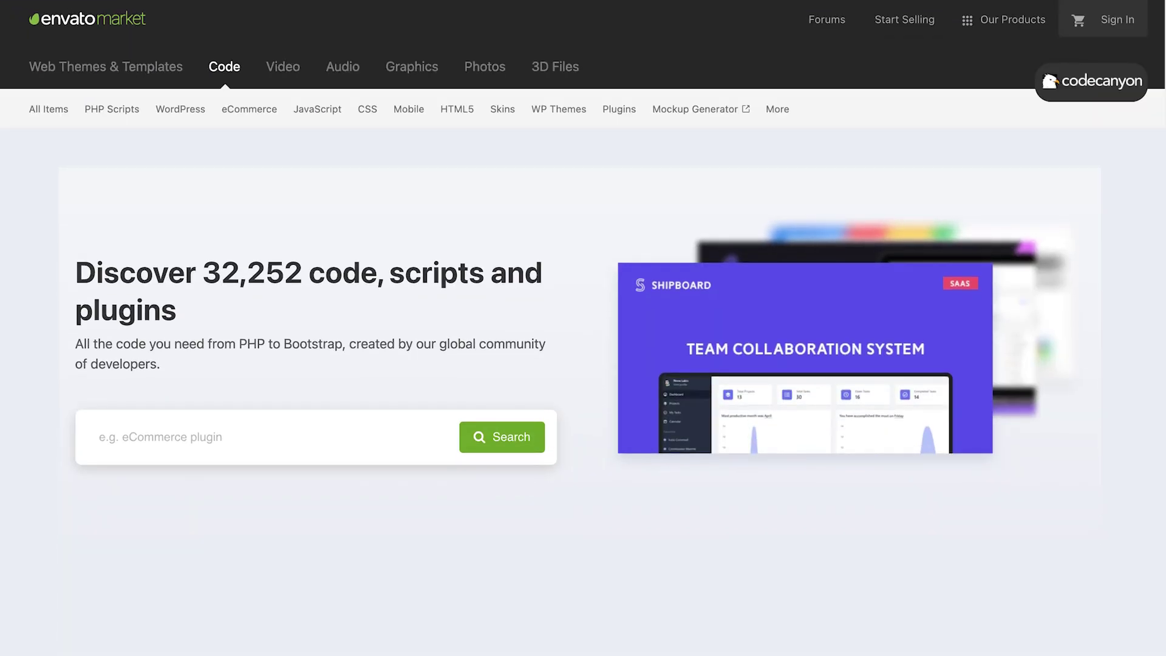
pyautogui.scroll(-7, 583, 389)
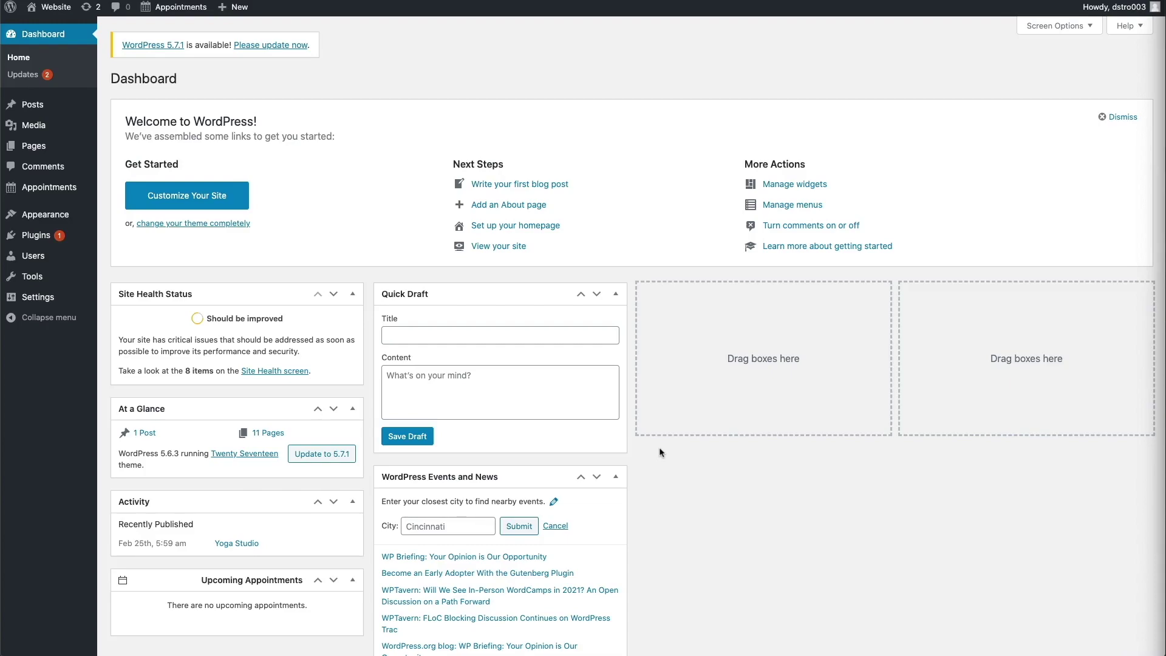
# - Search plugins for 'yoast duplicate plugin', then install and activate Yoast Duplicate Post
pyautogui.moveTo(34, 243)
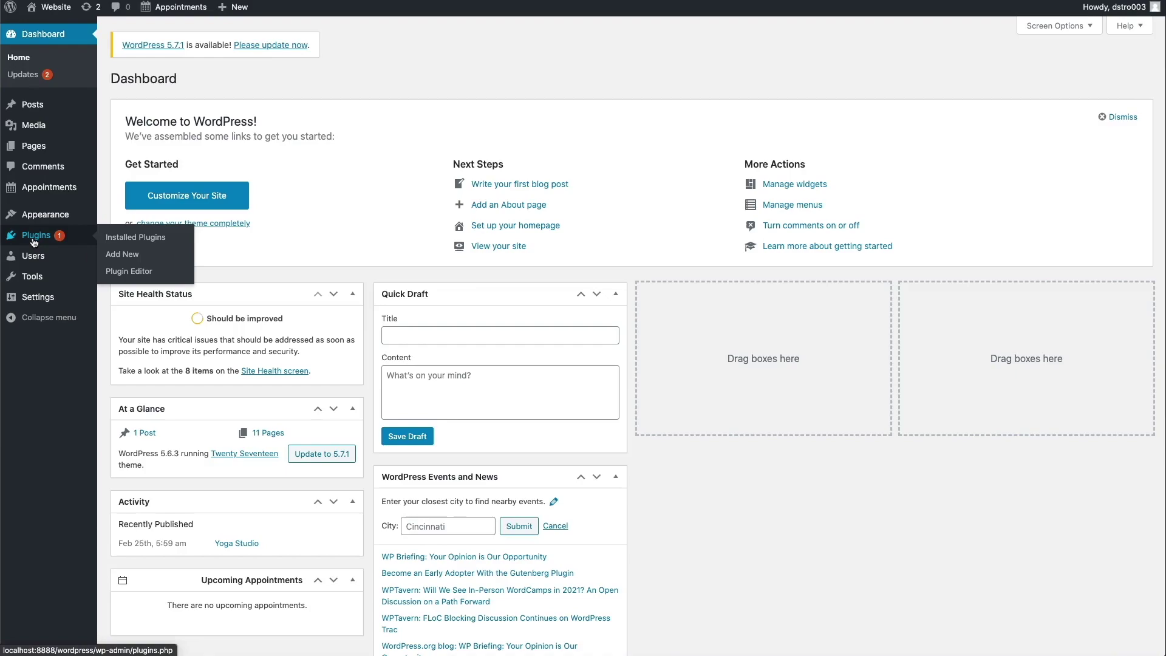
pyautogui.click(113, 258)
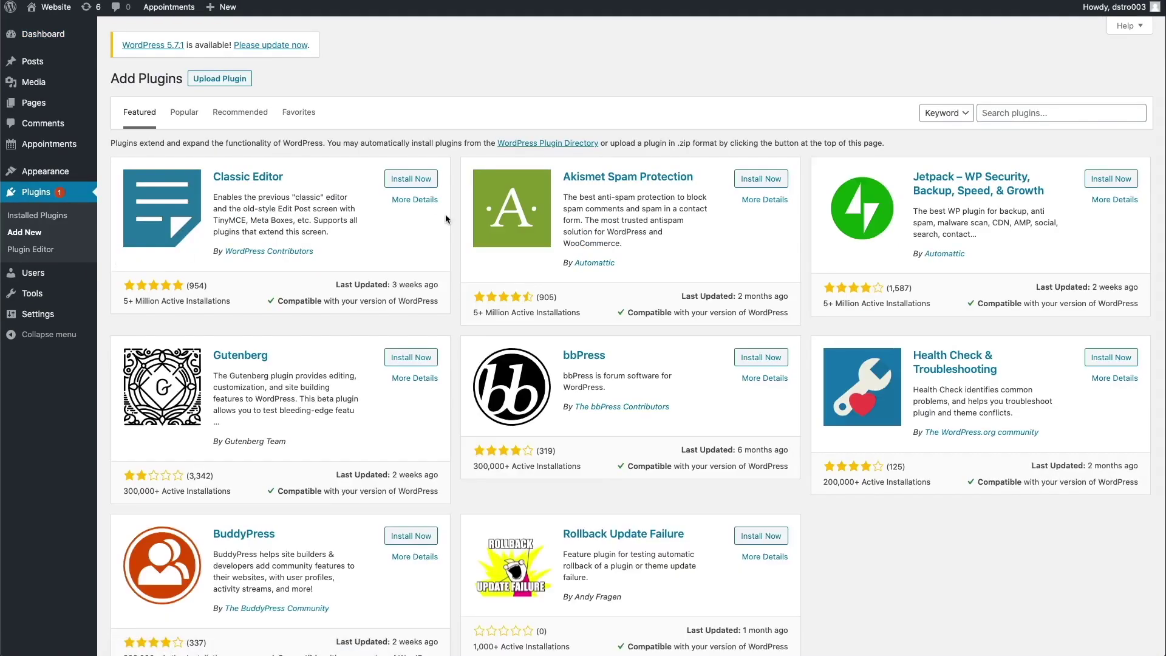
pyautogui.click(1012, 115)
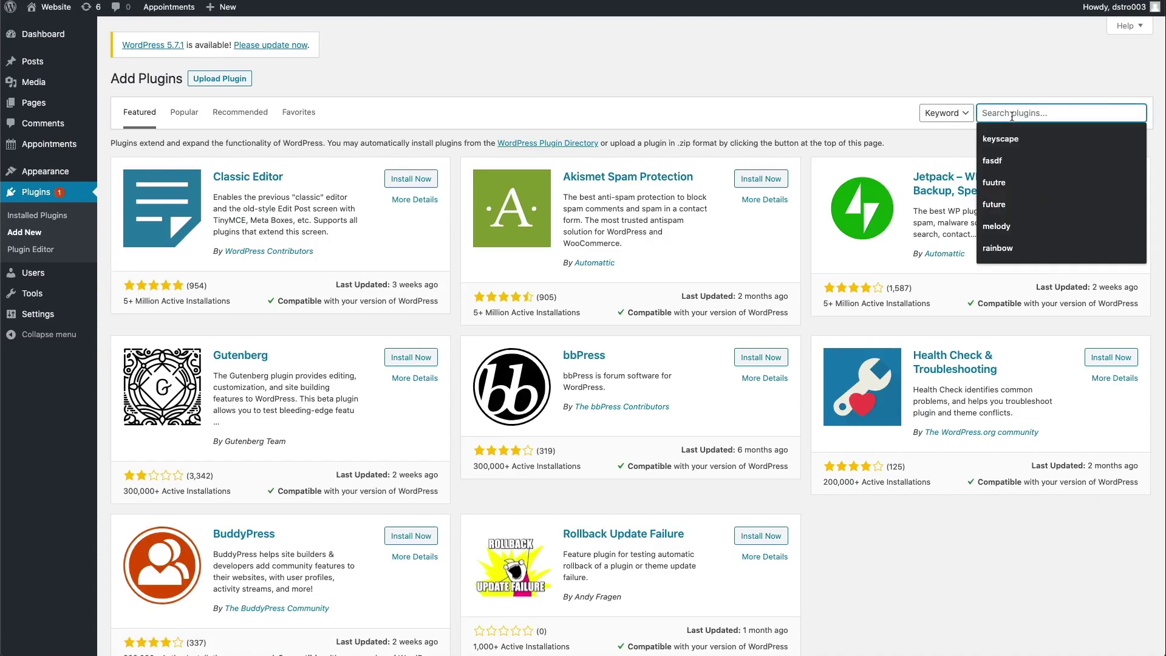
pyautogui.write('yoast dup')
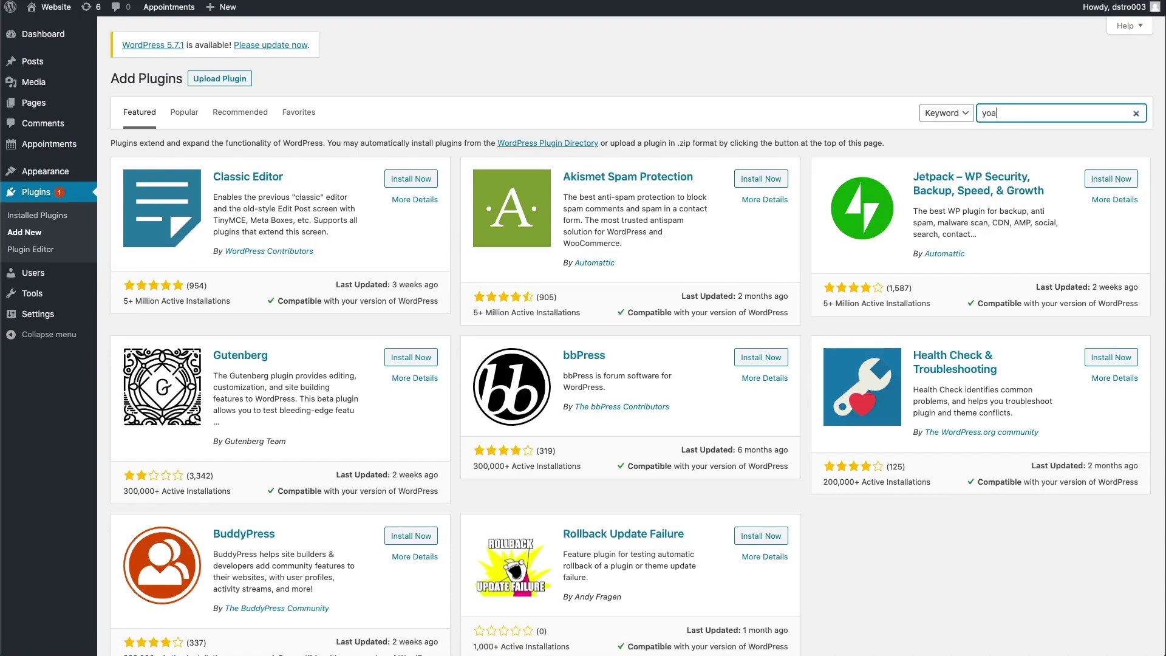
pyautogui.write('licate plugin')
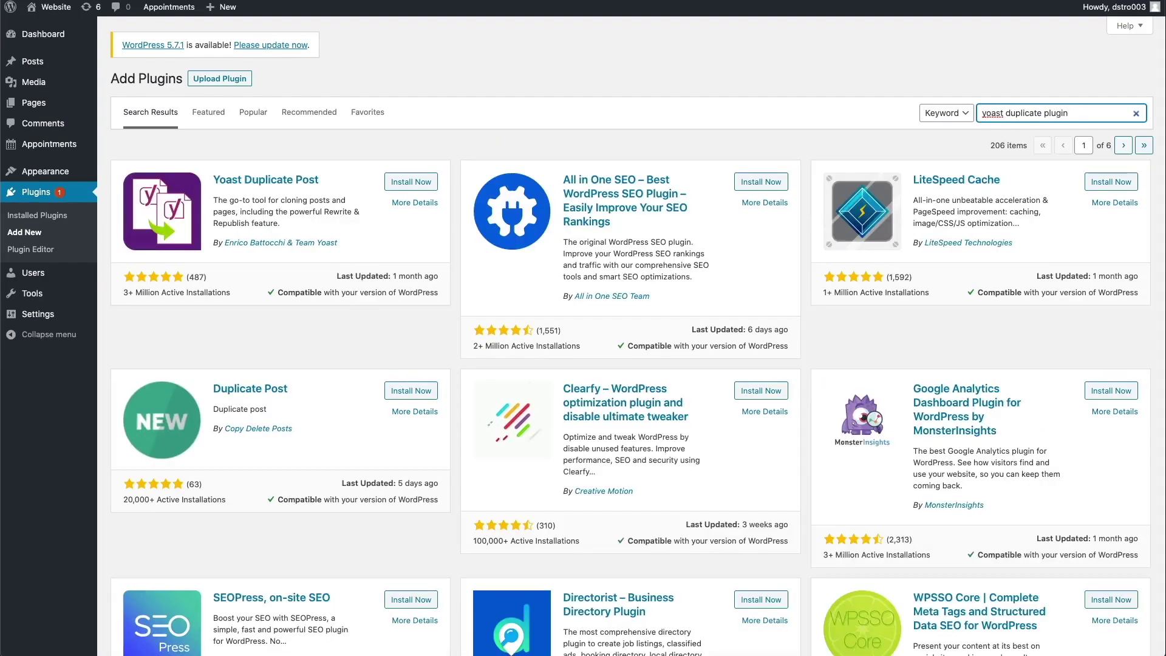
pyautogui.click(420, 183)
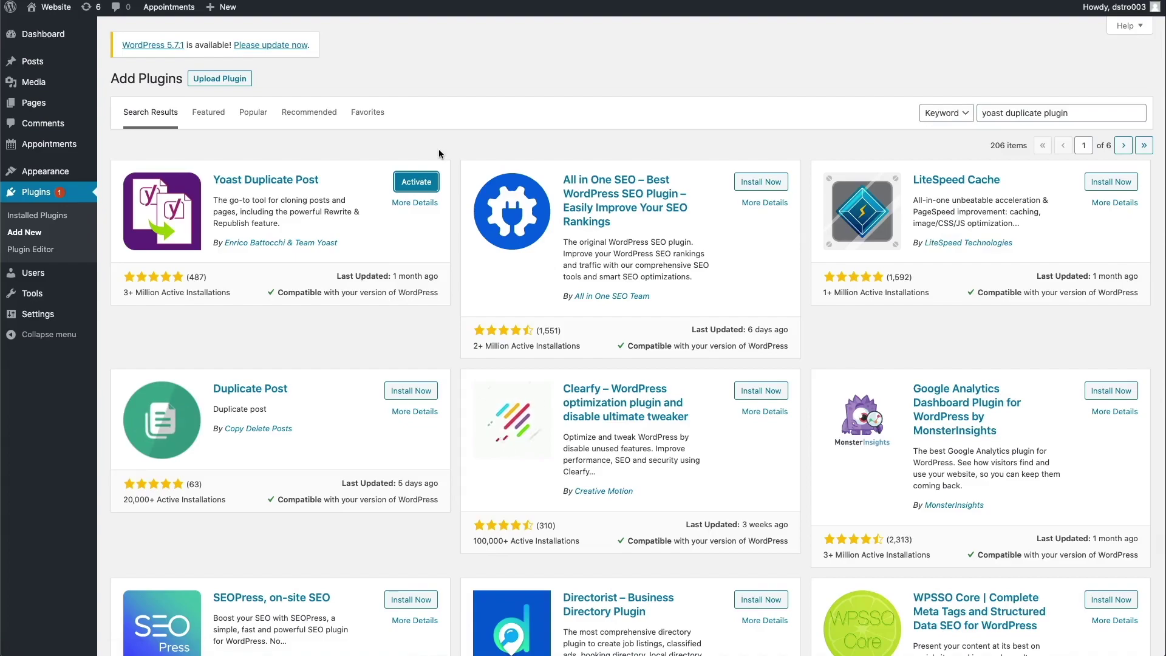
pyautogui.click(426, 183)
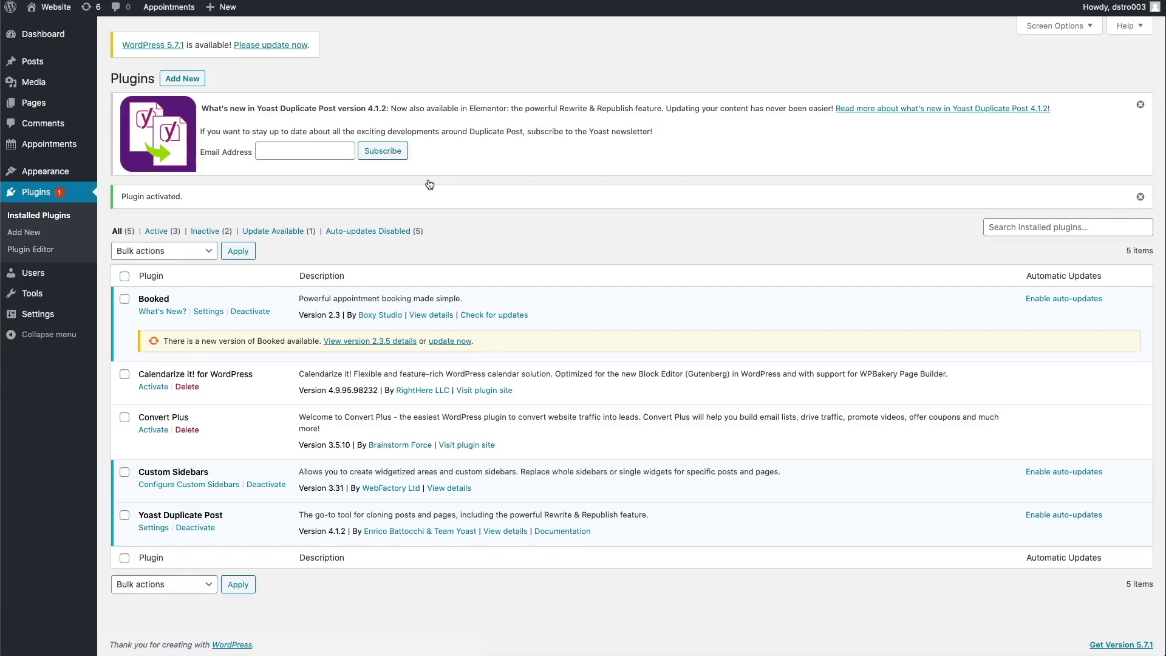
# - Open the Duplicate Post page under Settings to view the Duplicate Post Options
pyautogui.moveTo(42, 316)
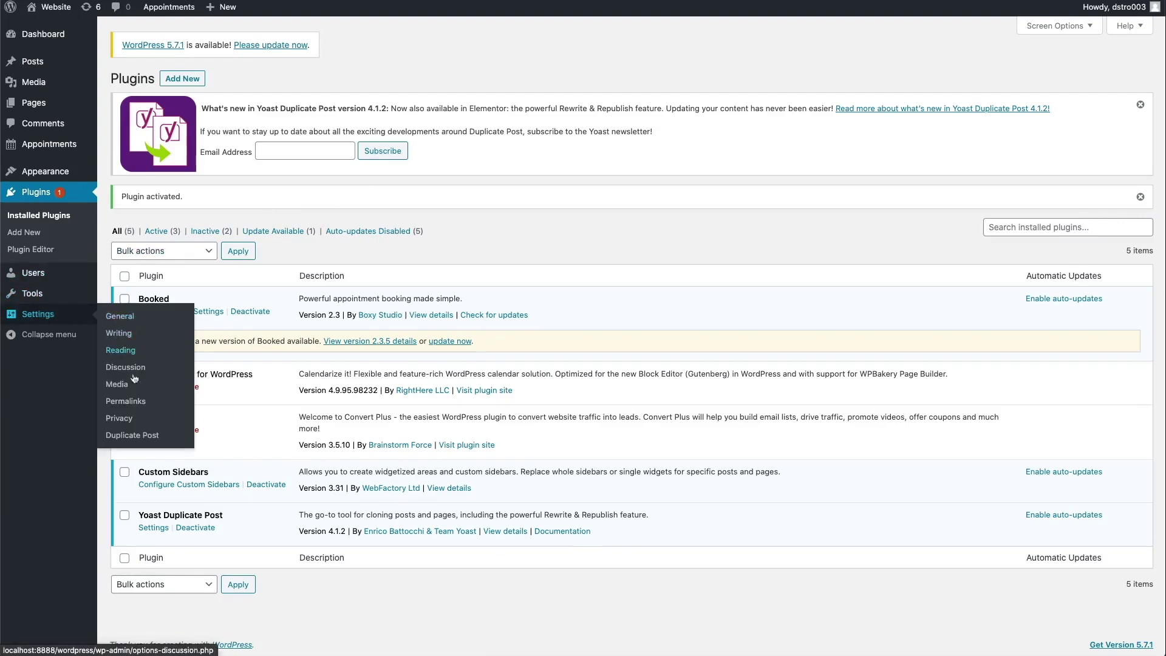
pyautogui.click(132, 436)
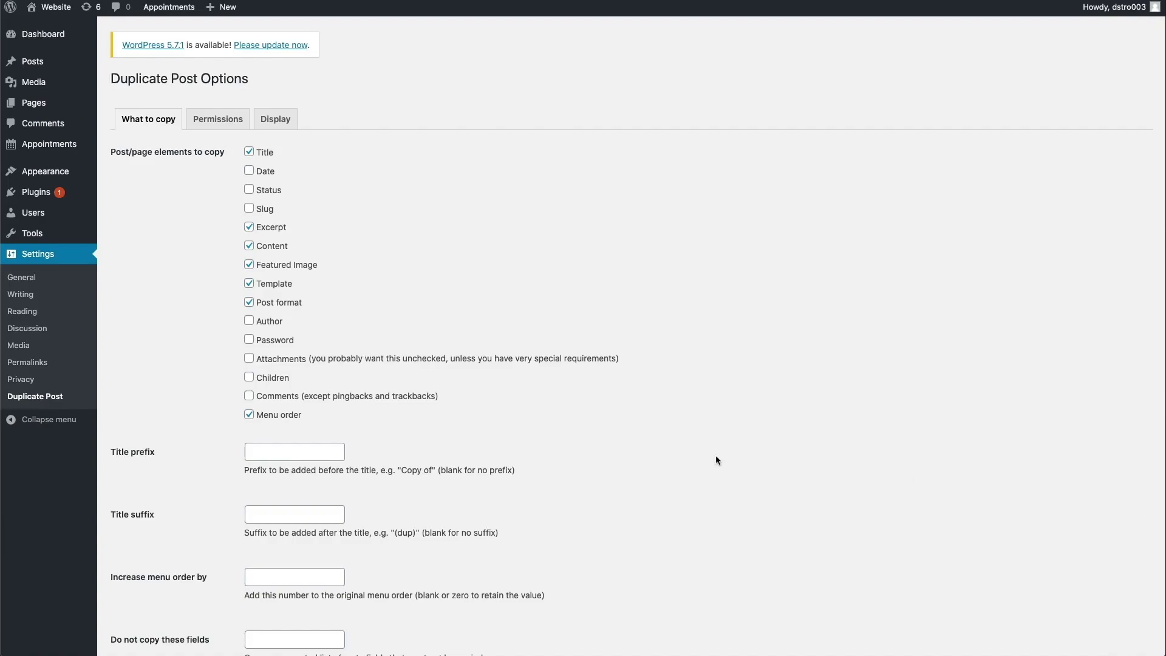
# - Tick Author under What to copy and save the Duplicate Post Options
pyautogui.click(250, 322)
pyautogui.scroll(-4, 249, 326)
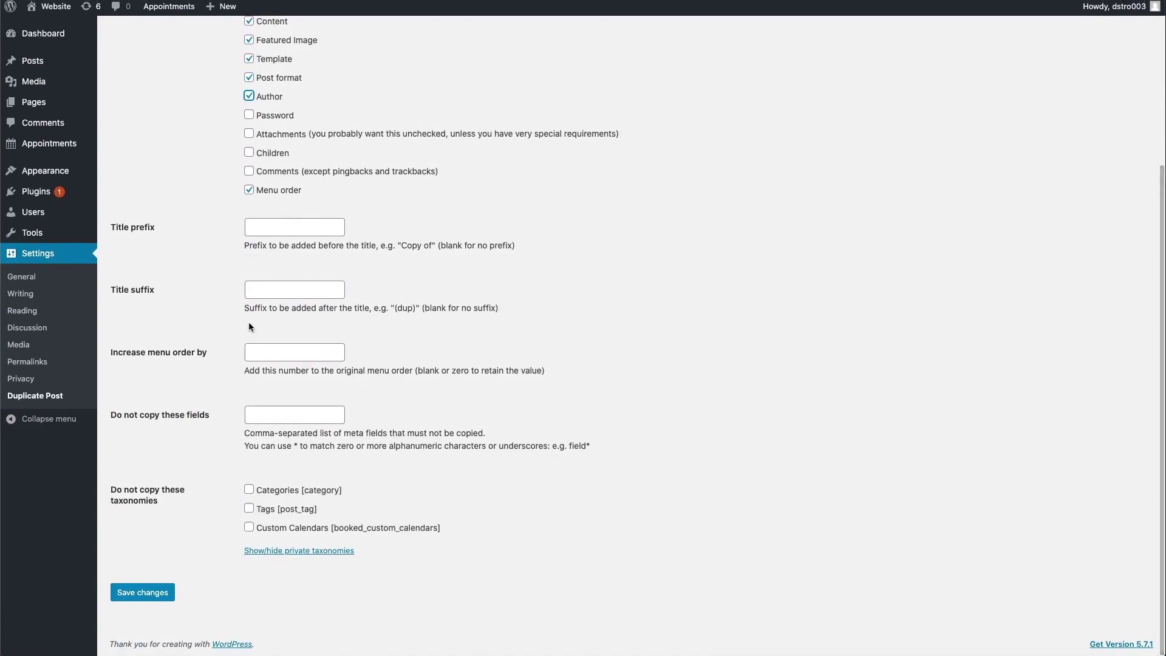
pyautogui.click(163, 597)
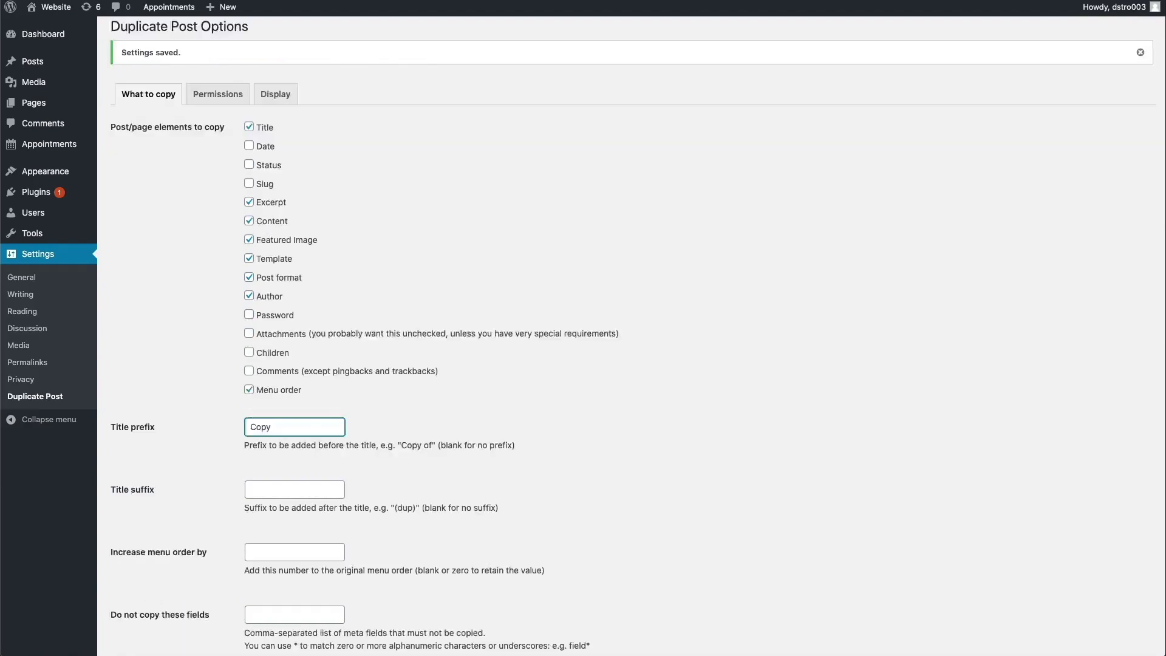
# - Save the Duplicate Post settings with 'Copy' as the title prefix
pyautogui.scroll(-4, 583, 364)
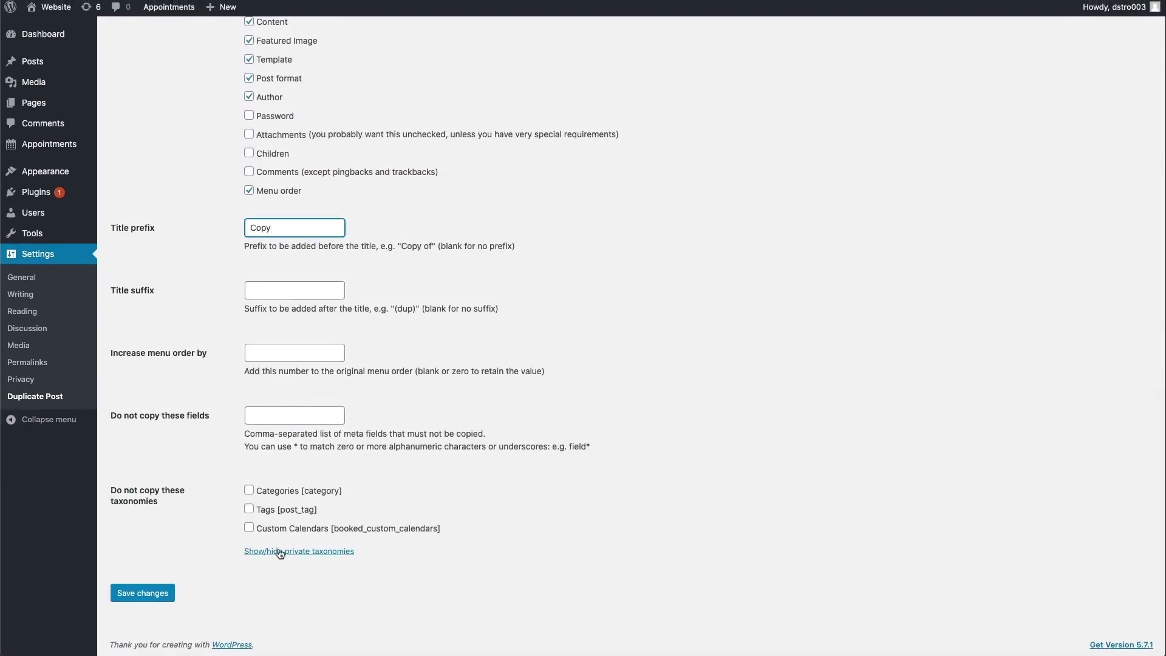
pyautogui.click(158, 593)
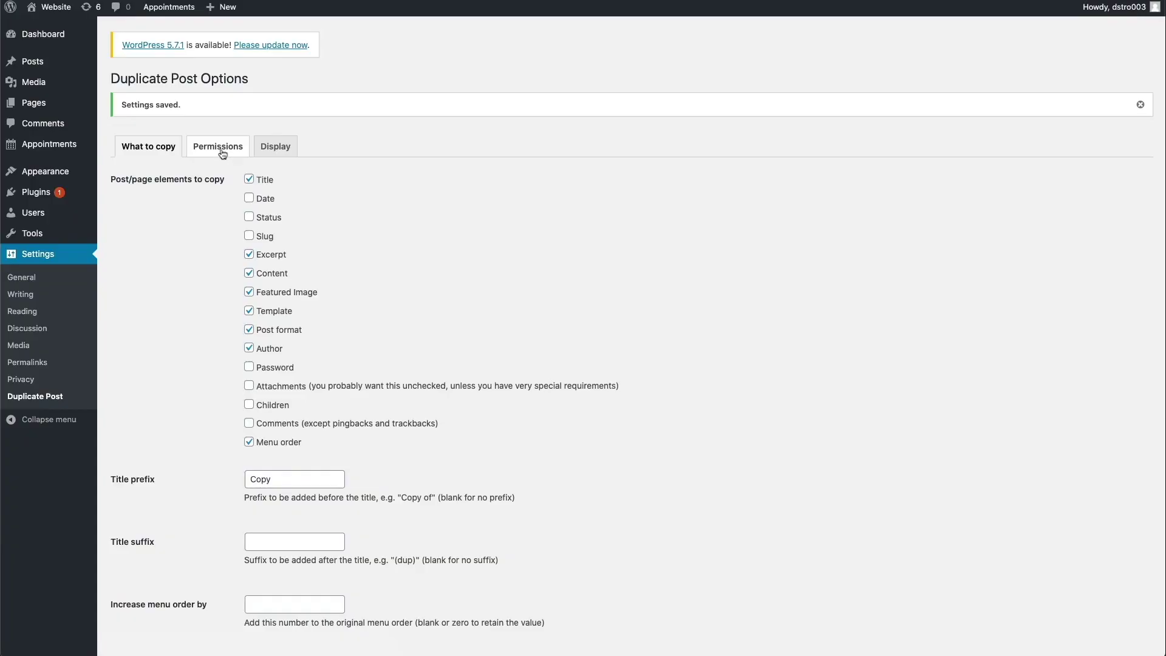
# - Switch to the Permissions tab of the Duplicate Post Options page
pyautogui.click(220, 151)
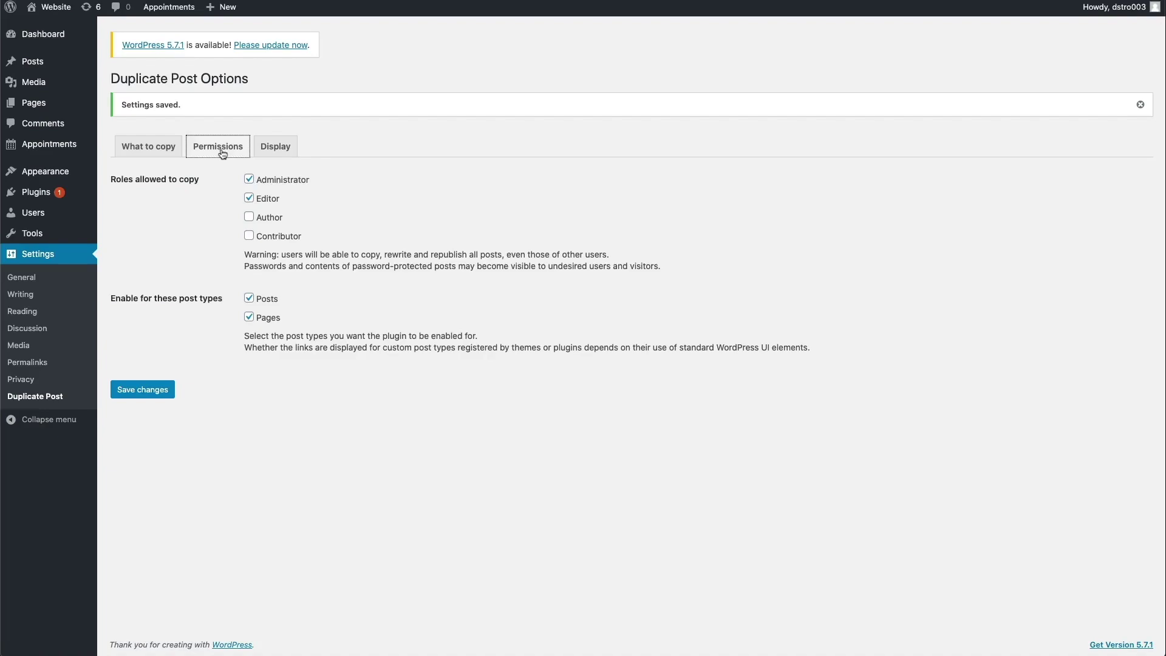
# - Tick Author under Roles allowed to copy and save the permissions
pyautogui.click(249, 216)
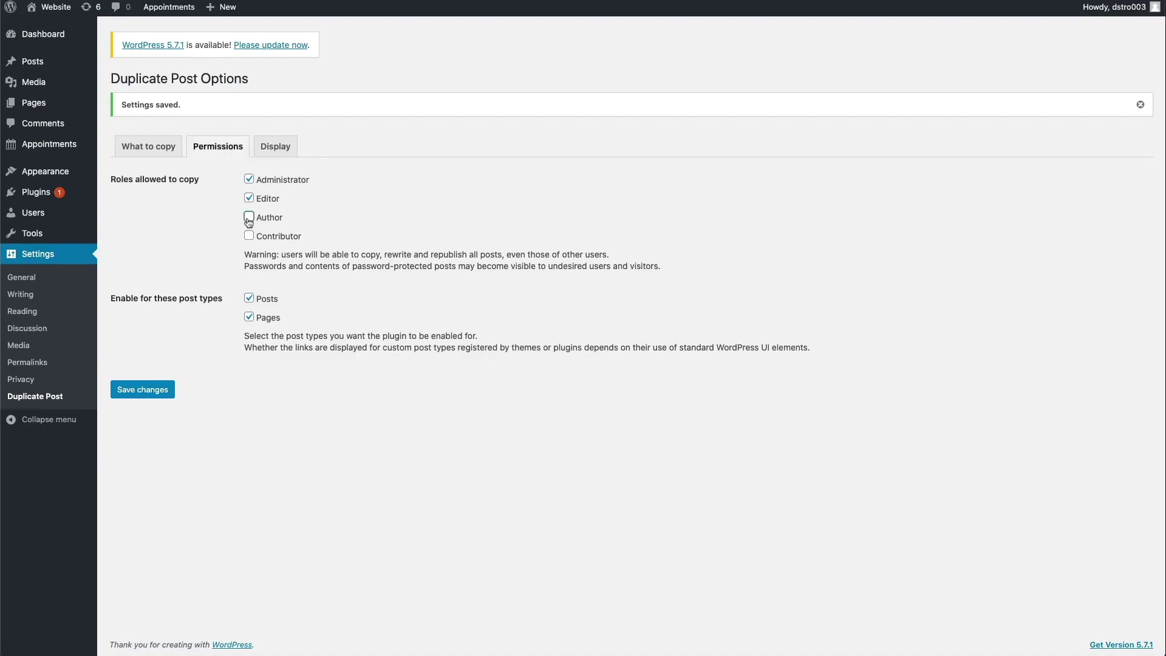
pyautogui.click(159, 398)
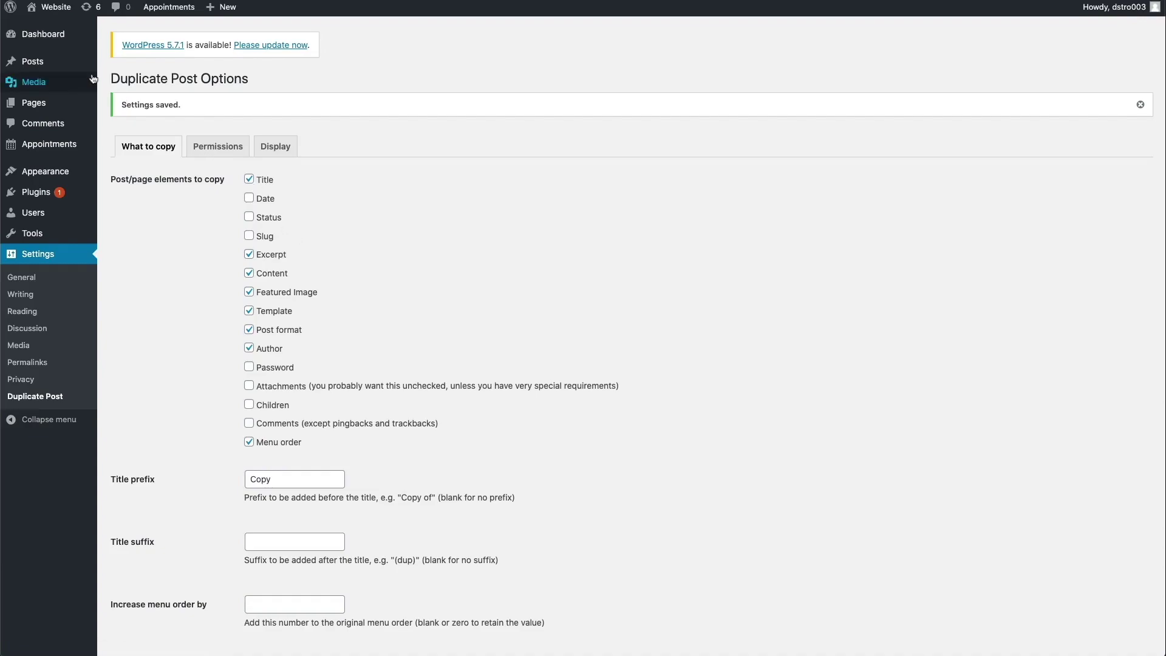
# - From All Posts, create a New Draft copy of Yoga Studio, then return to the posts list
pyautogui.moveTo(36, 61)
pyautogui.click(113, 68)
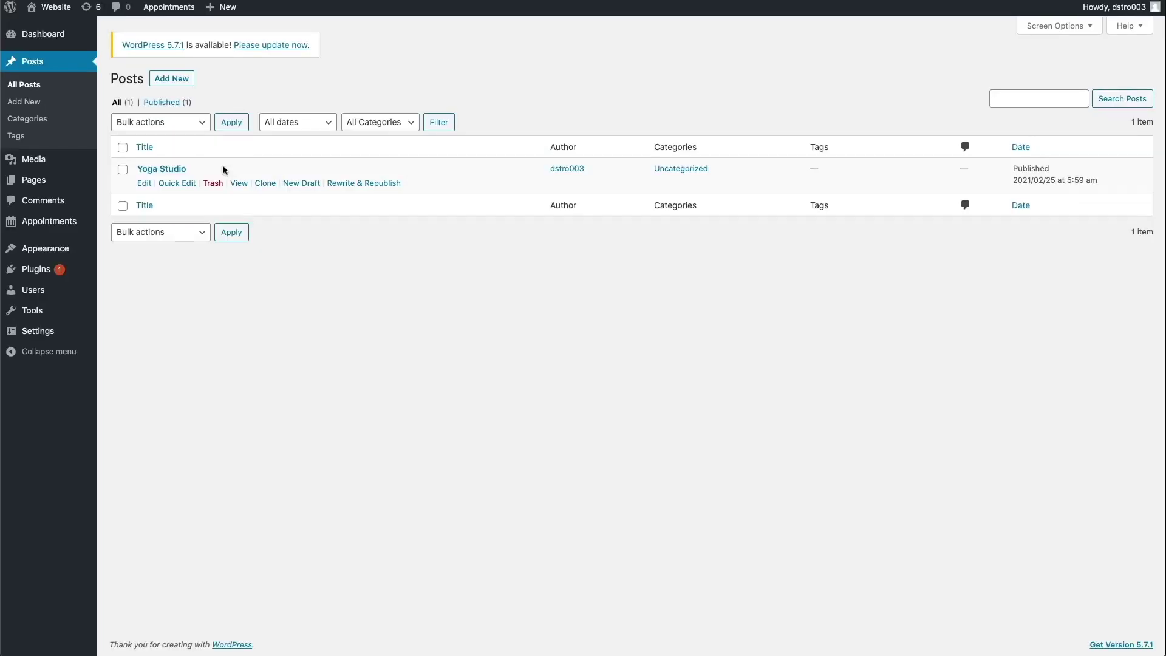
pyautogui.click(265, 183)
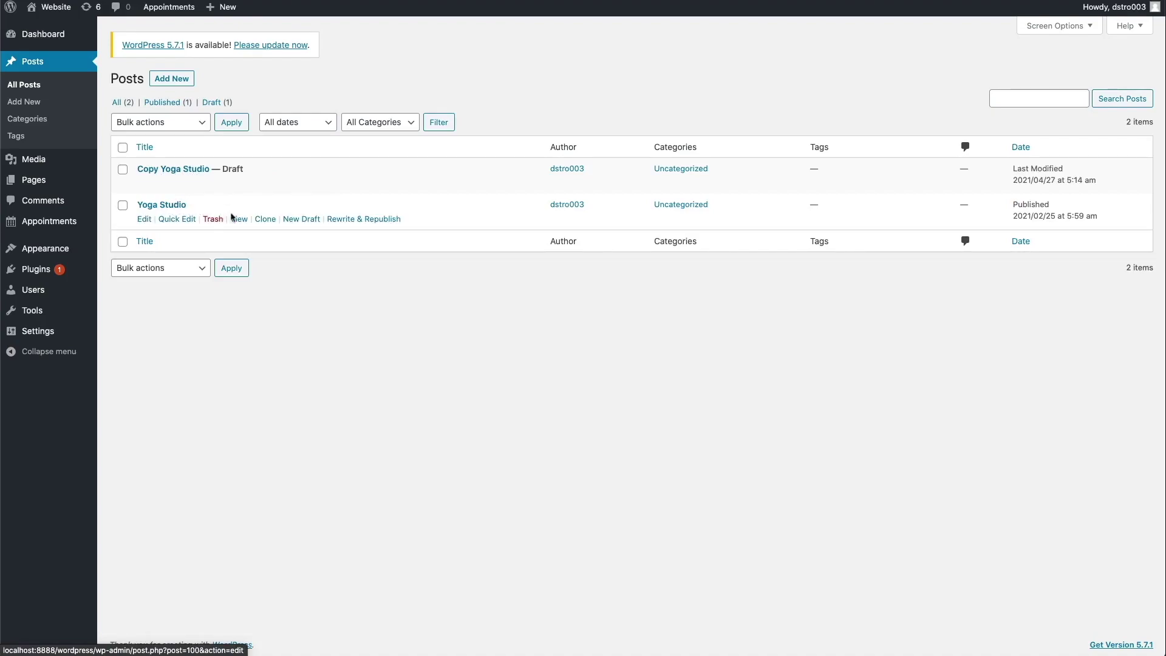
pyautogui.click(301, 221)
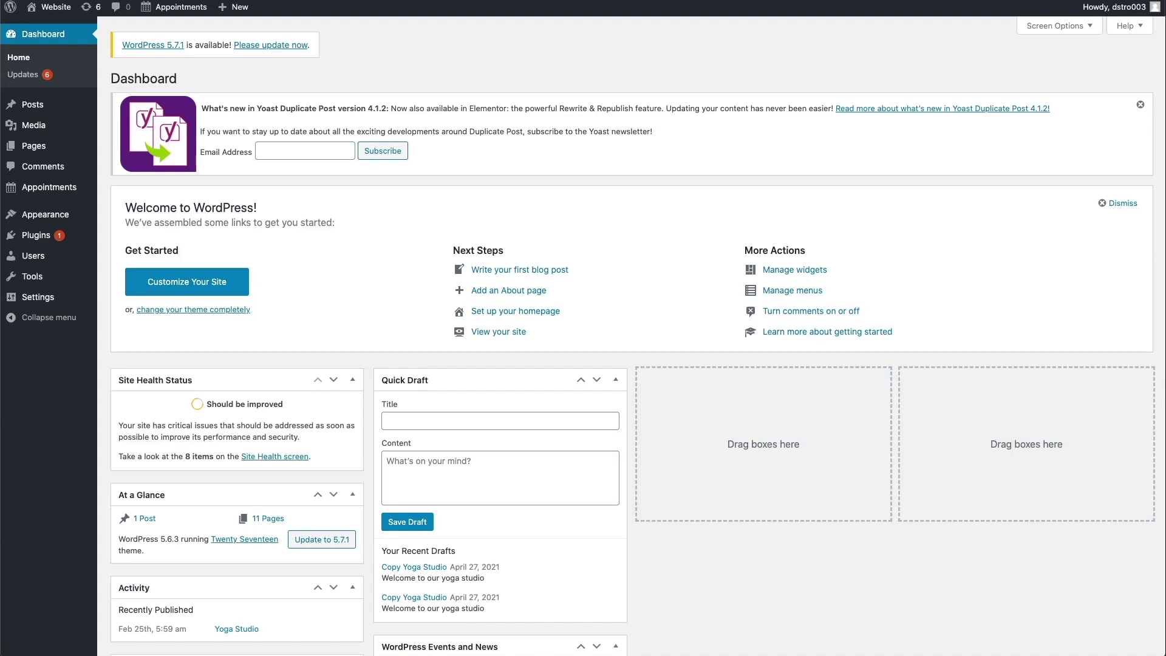
pyautogui.click(33, 105)
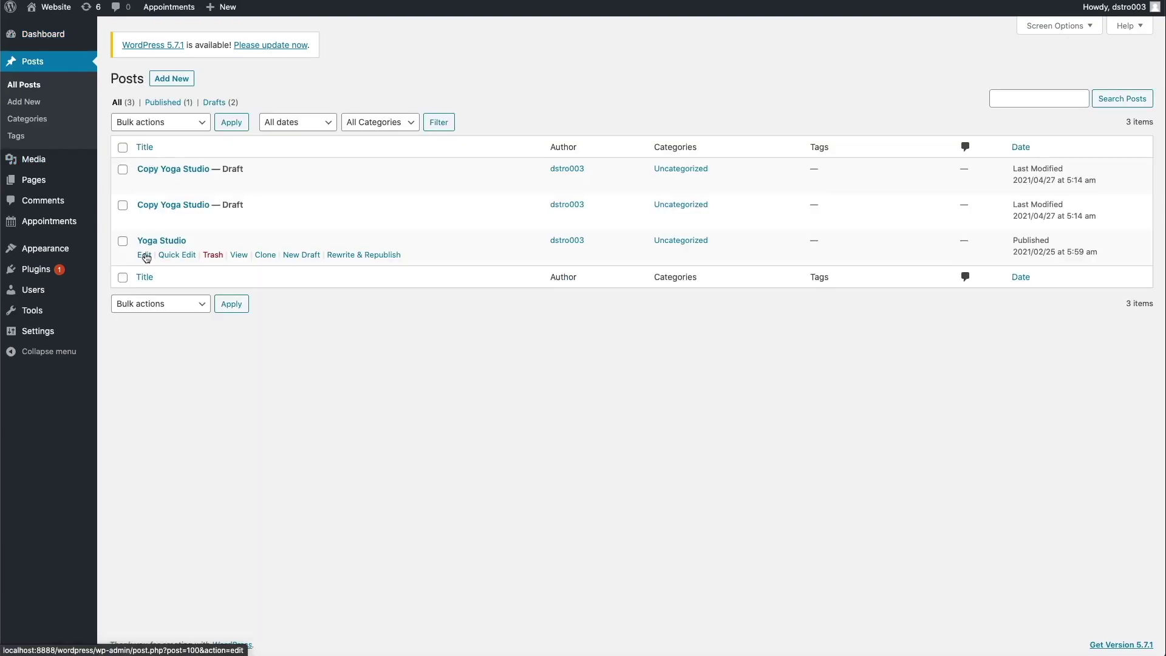
pyautogui.click(144, 255)
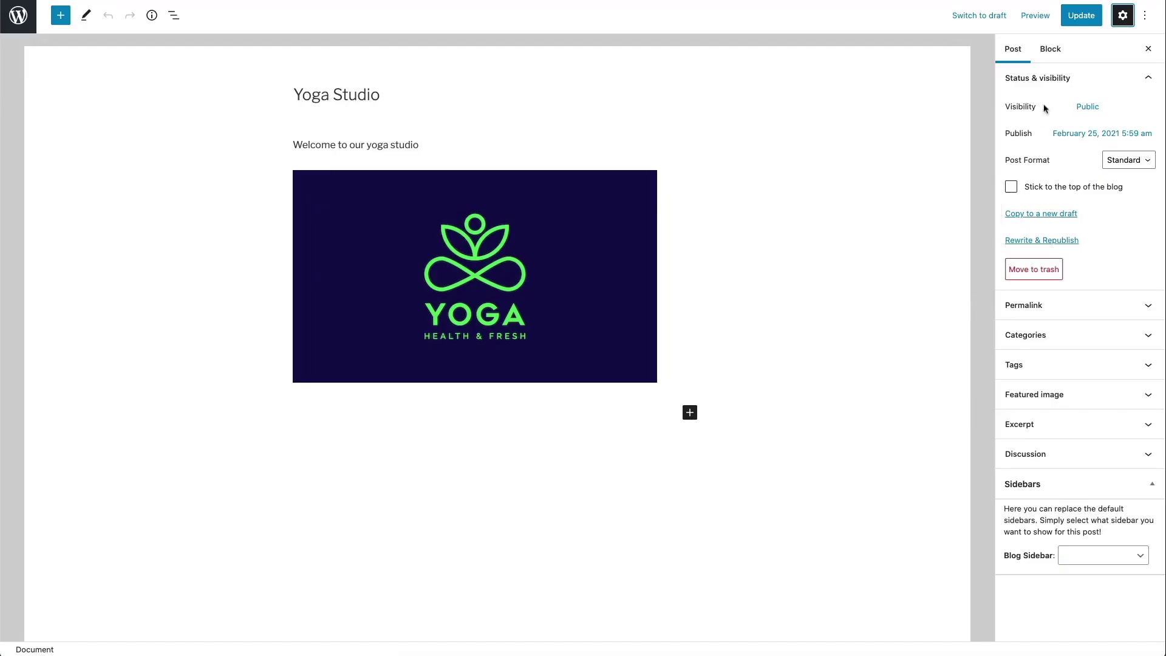
# - Collapse and re-expand Yoga Studio's Status & visibility panel and check Copy to a new draft
pyautogui.click(1129, 83)
pyautogui.click(1130, 85)
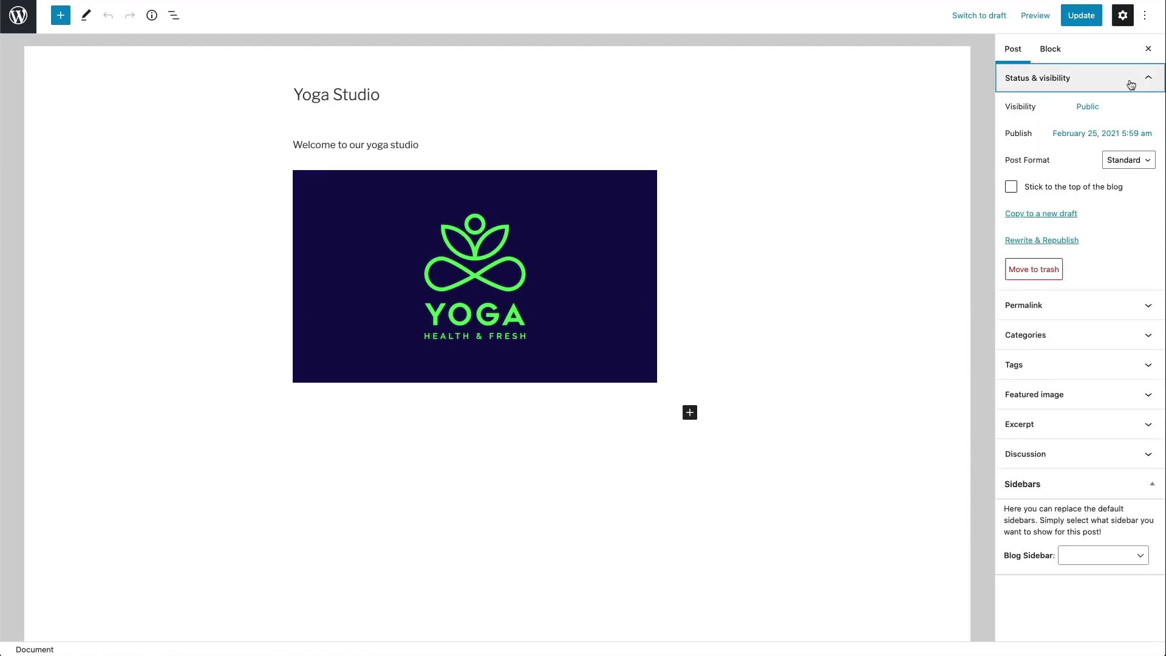
pyautogui.click(1035, 213)
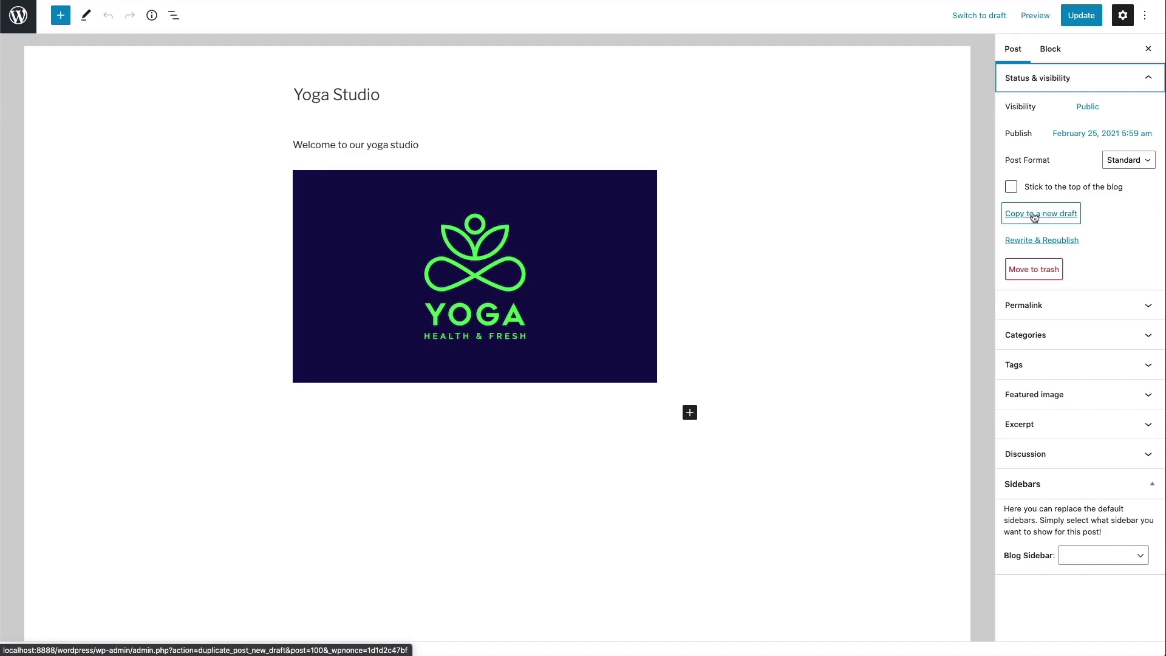
pyautogui.click(994, 220)
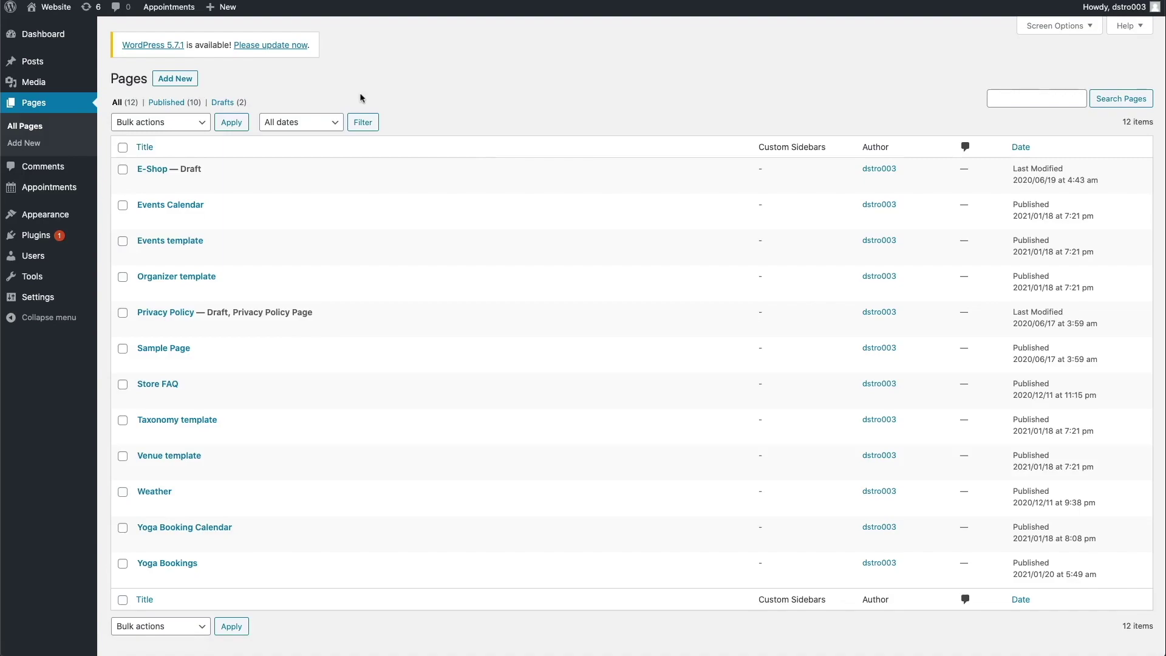
# - Bulk-clone Events Calendar, Events template, Organizer template and Sample Page, then reopen All Pages
pyautogui.click(122, 205)
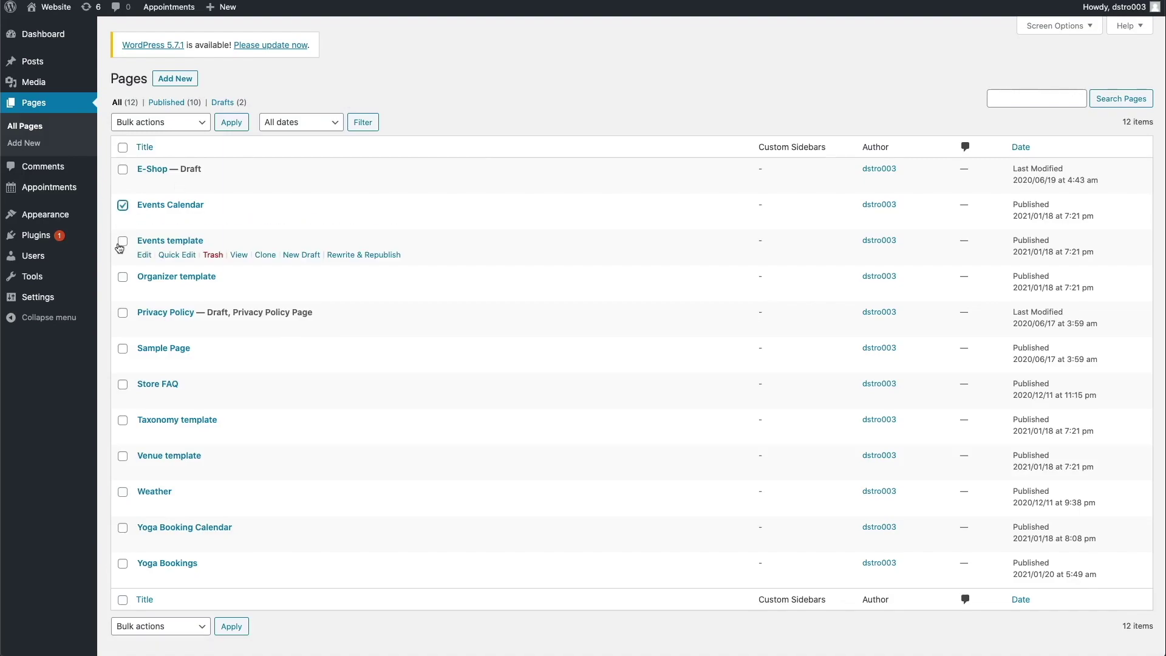
pyautogui.click(122, 241)
pyautogui.click(122, 276)
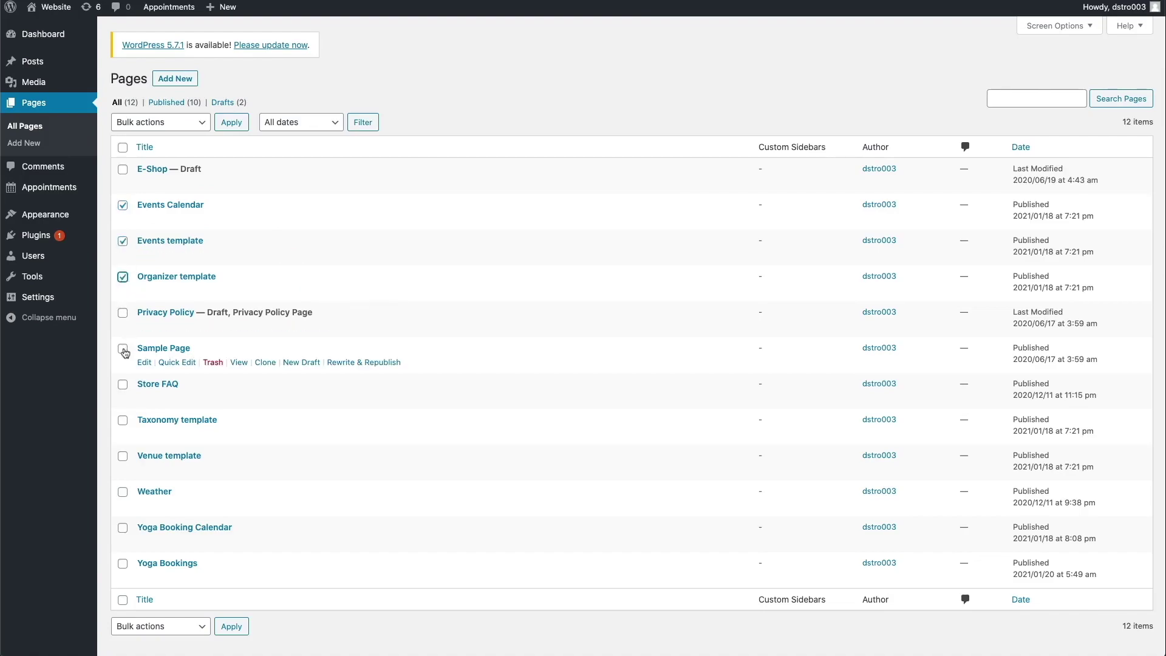
pyautogui.click(122, 349)
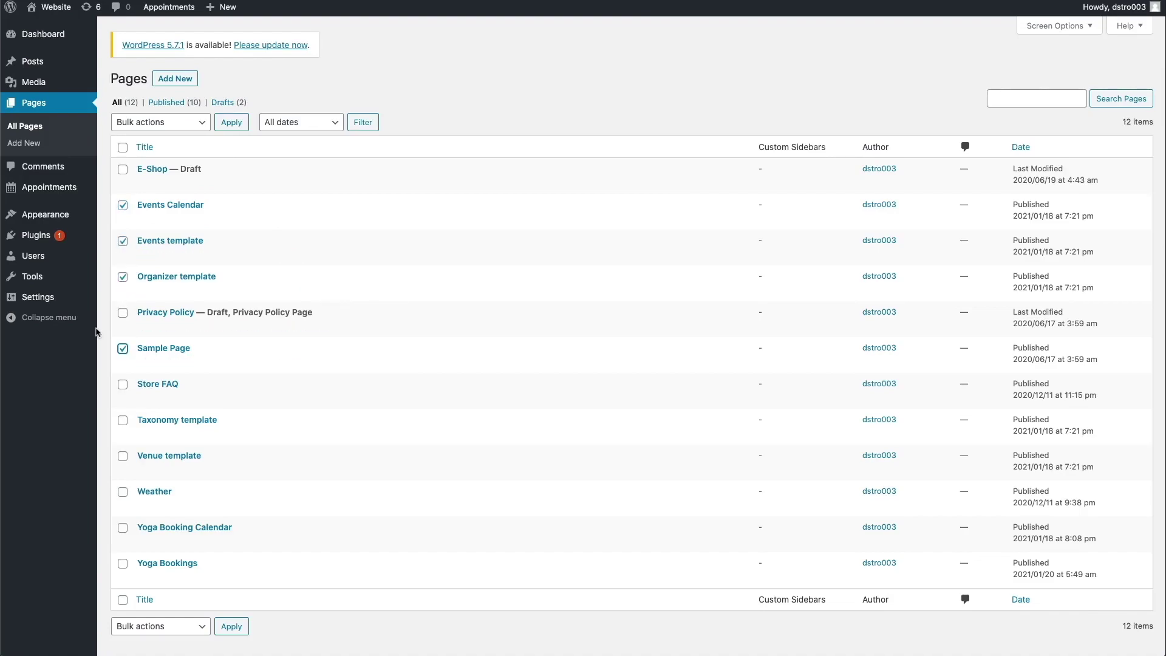
pyautogui.click(176, 127)
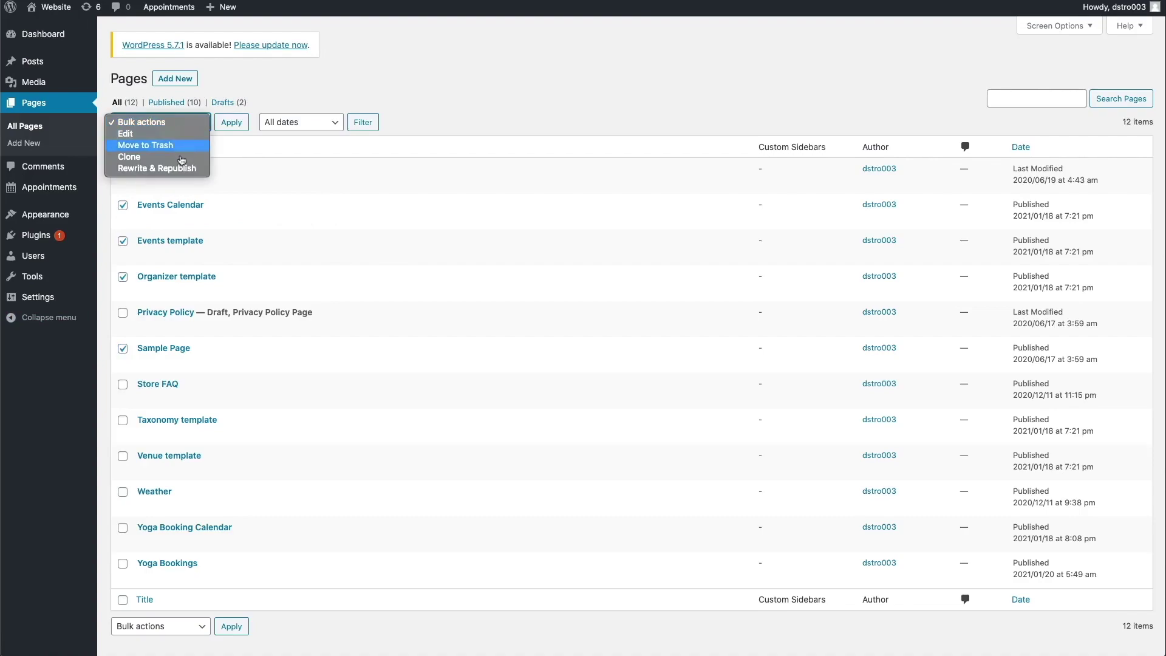
pyautogui.click(181, 158)
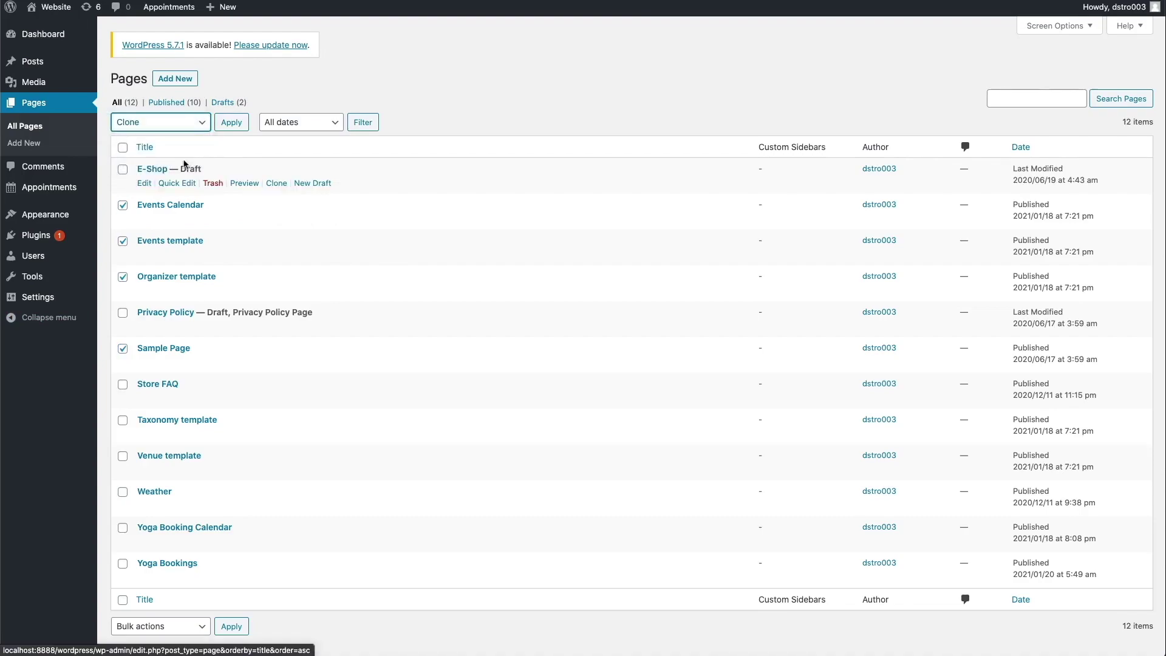
pyautogui.click(227, 127)
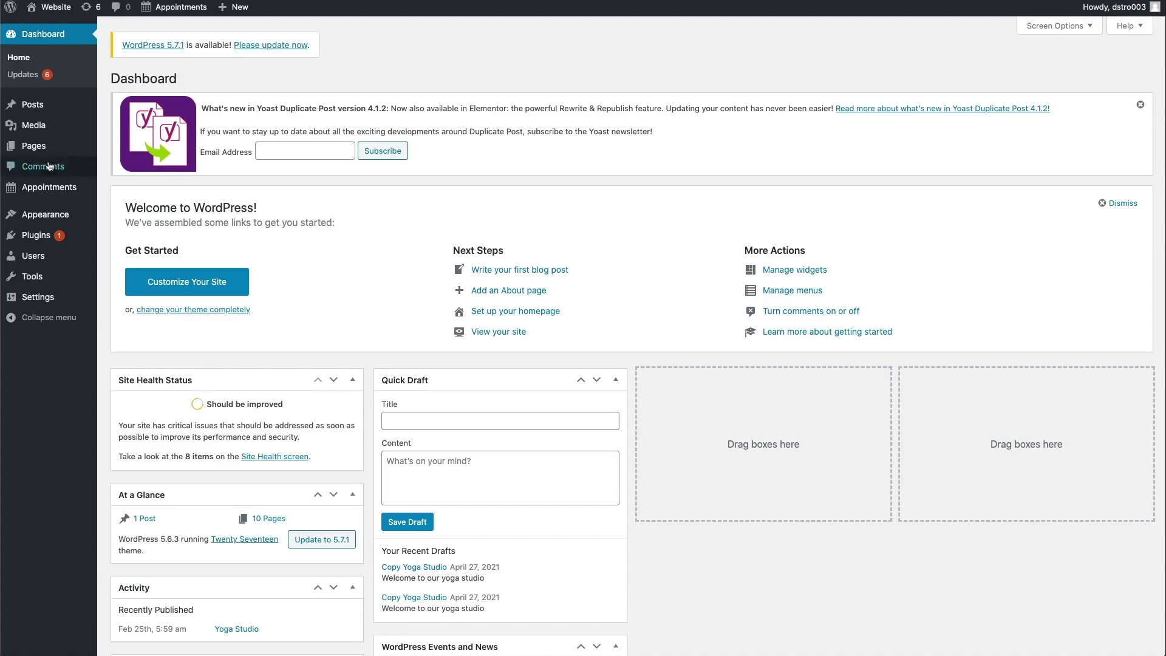
pyautogui.moveTo(39, 151)
pyautogui.click(122, 149)
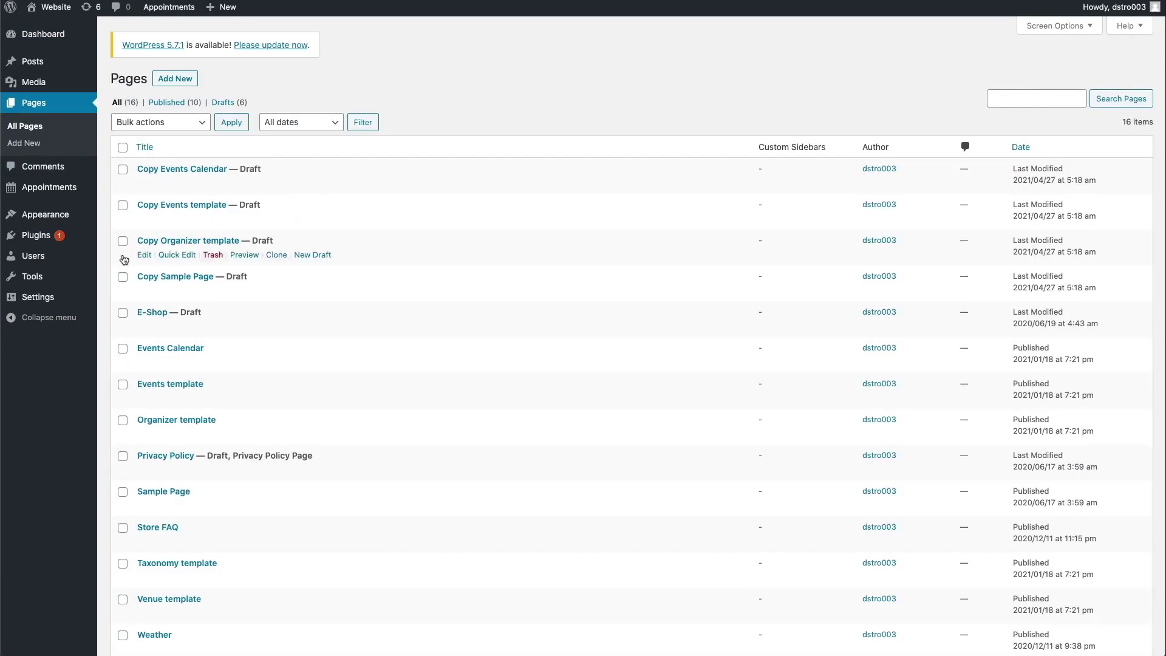
# - Copy the entire Sample Page content from the editor's Options menu, then go back to the Pages list
pyautogui.moveTo(146, 512)
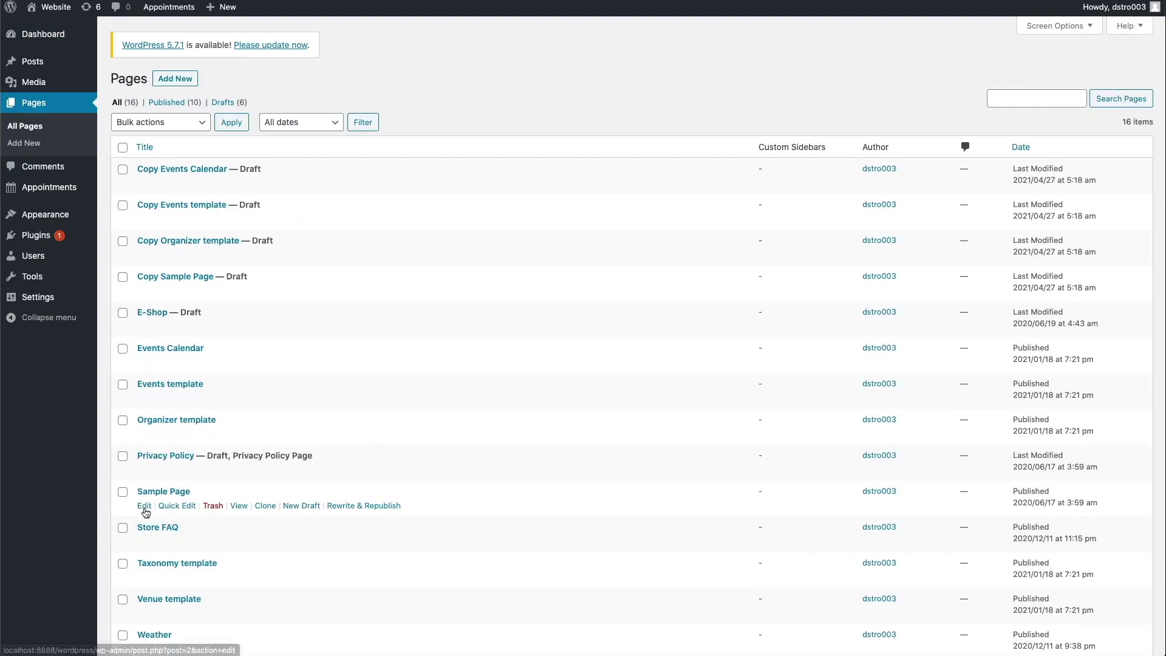
pyautogui.click(144, 506)
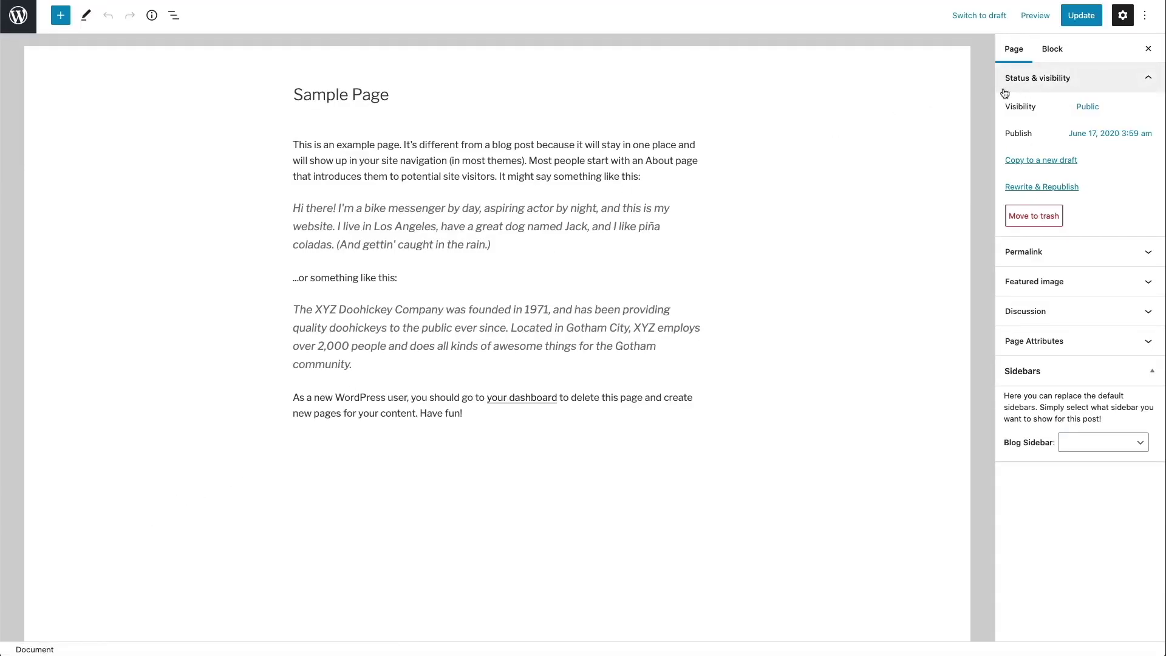
pyautogui.click(1143, 17)
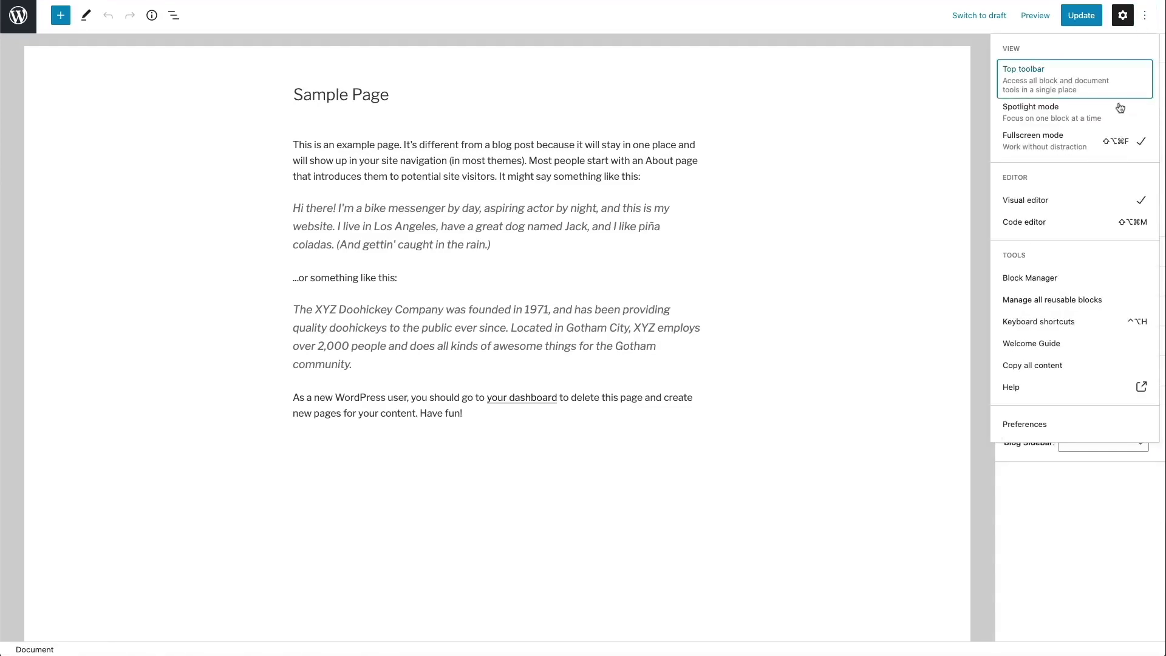
pyautogui.click(1072, 372)
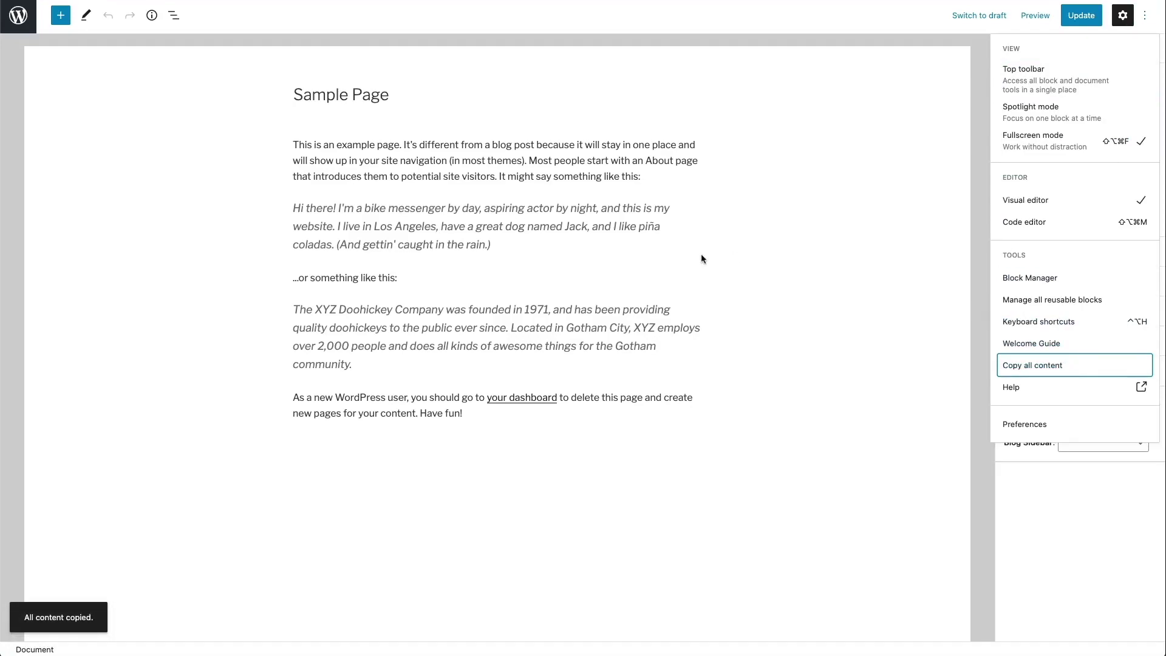
pyautogui.click(18, 23)
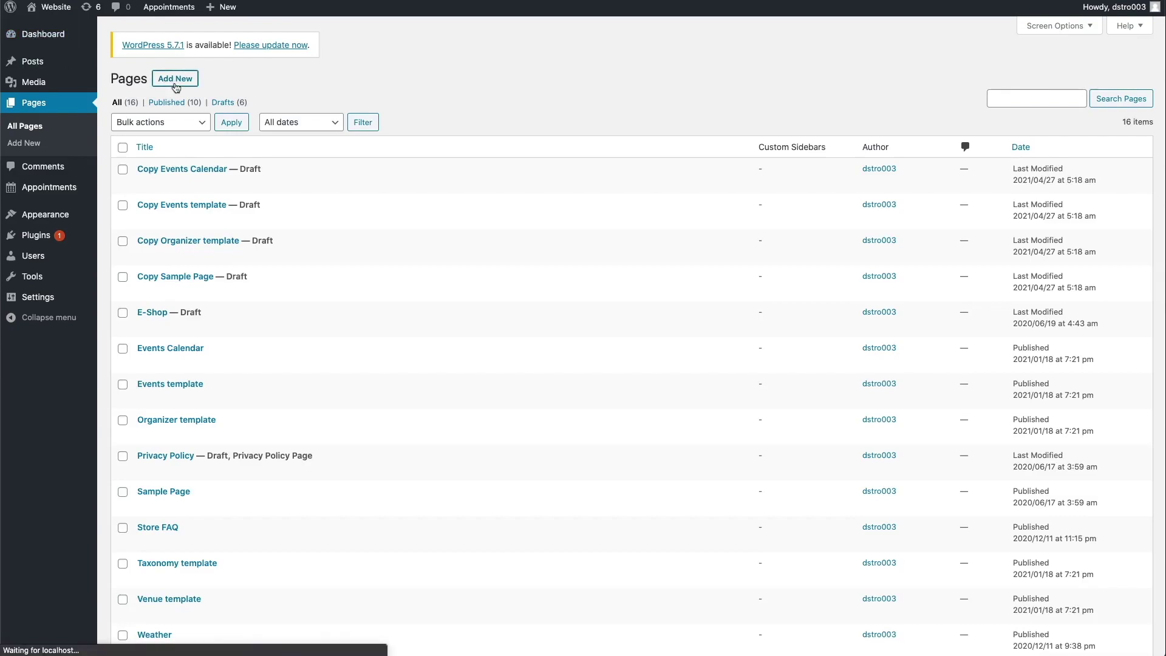
# - Title the new page 'Sample Page Extended', paste the copied Sample Page text into its body, and show the Page settings
pyautogui.write('Sa')
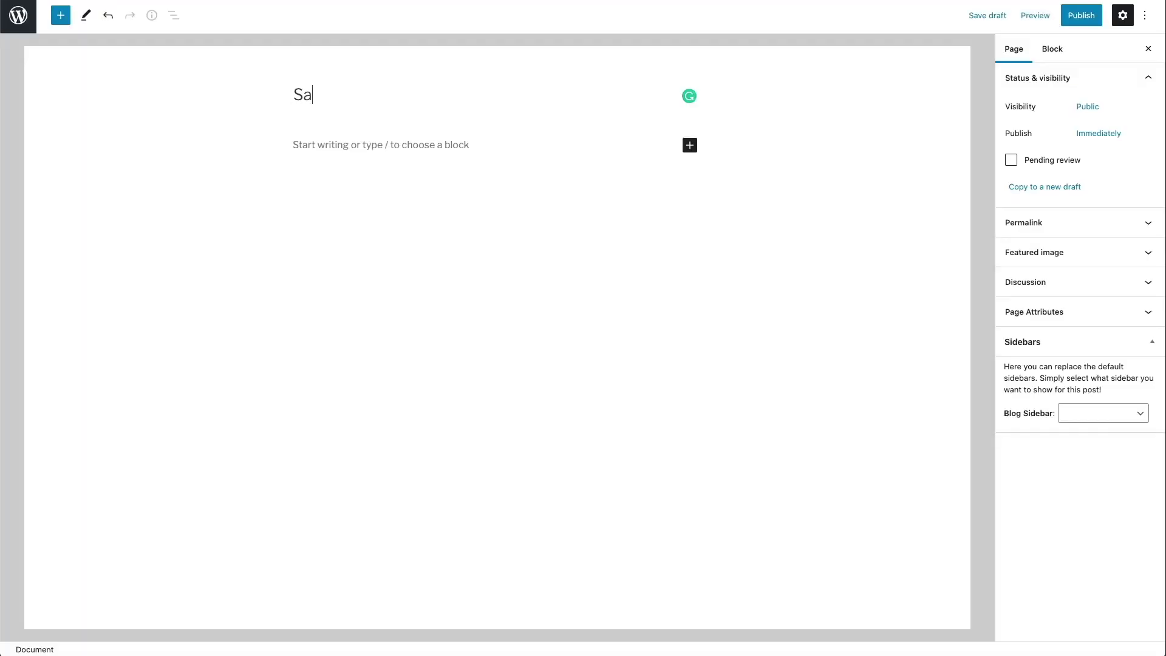
pyautogui.write('mple Page Extended')
pyautogui.press('Return')
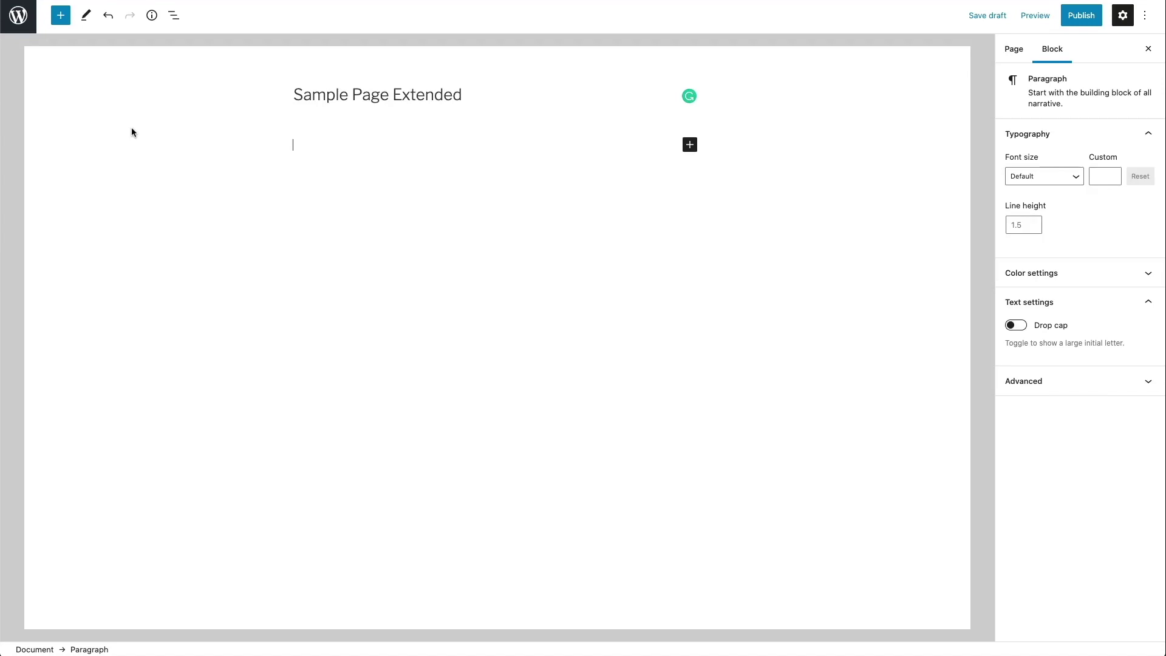
pyautogui.rightClick(302, 146)
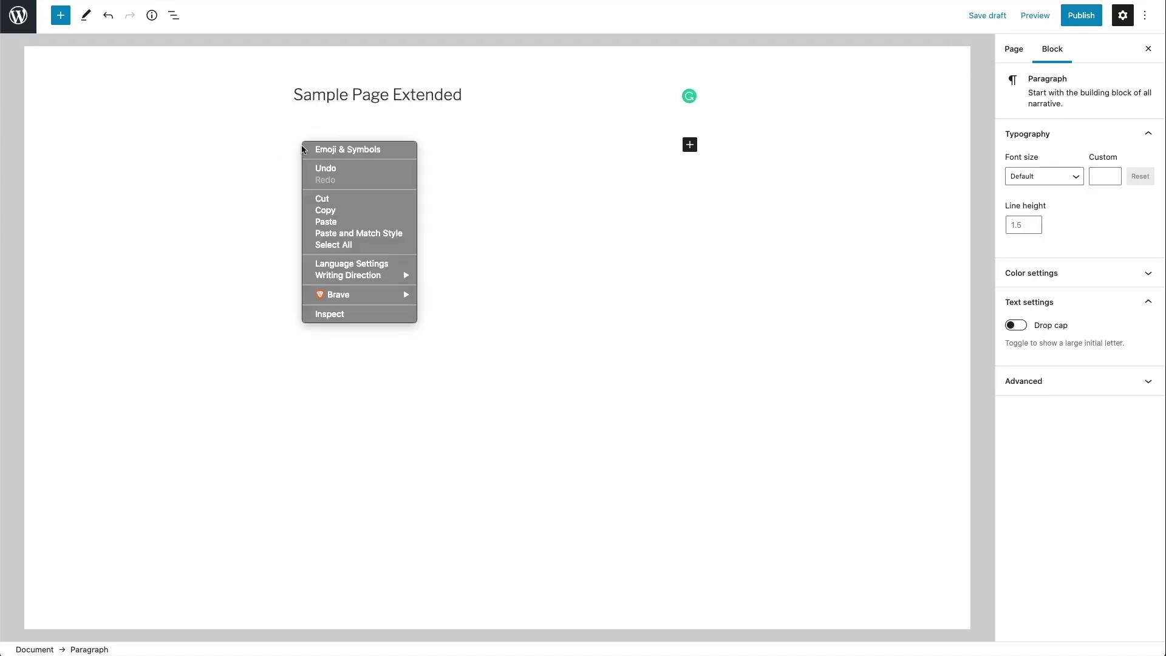
pyautogui.click(322, 222)
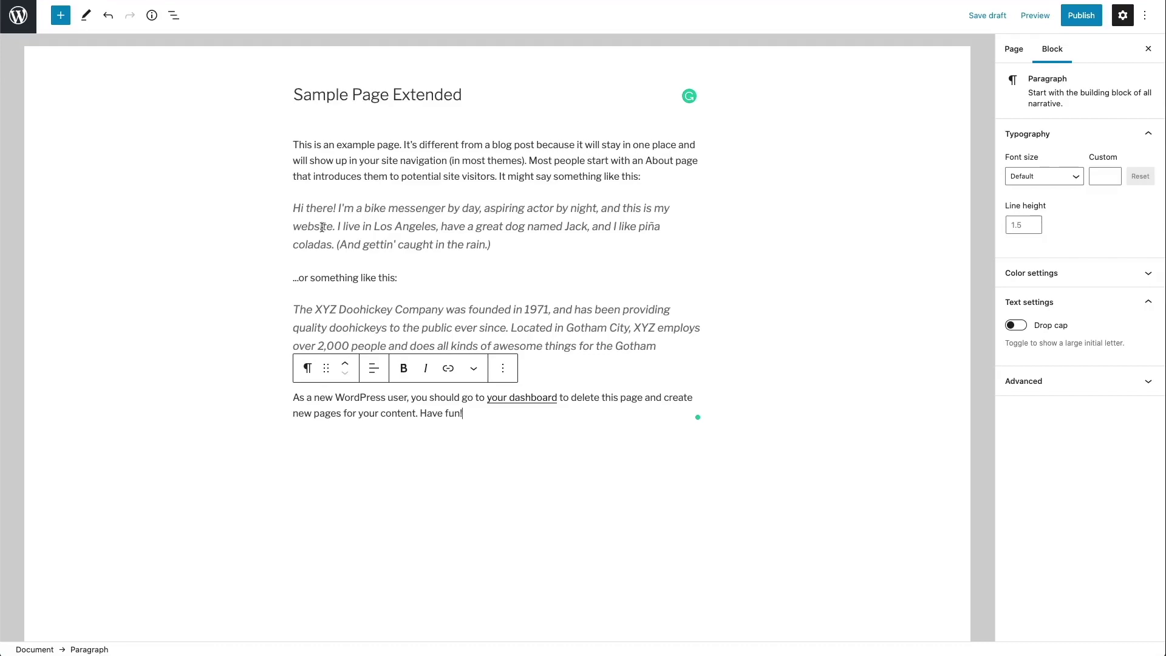
pyautogui.click(1010, 52)
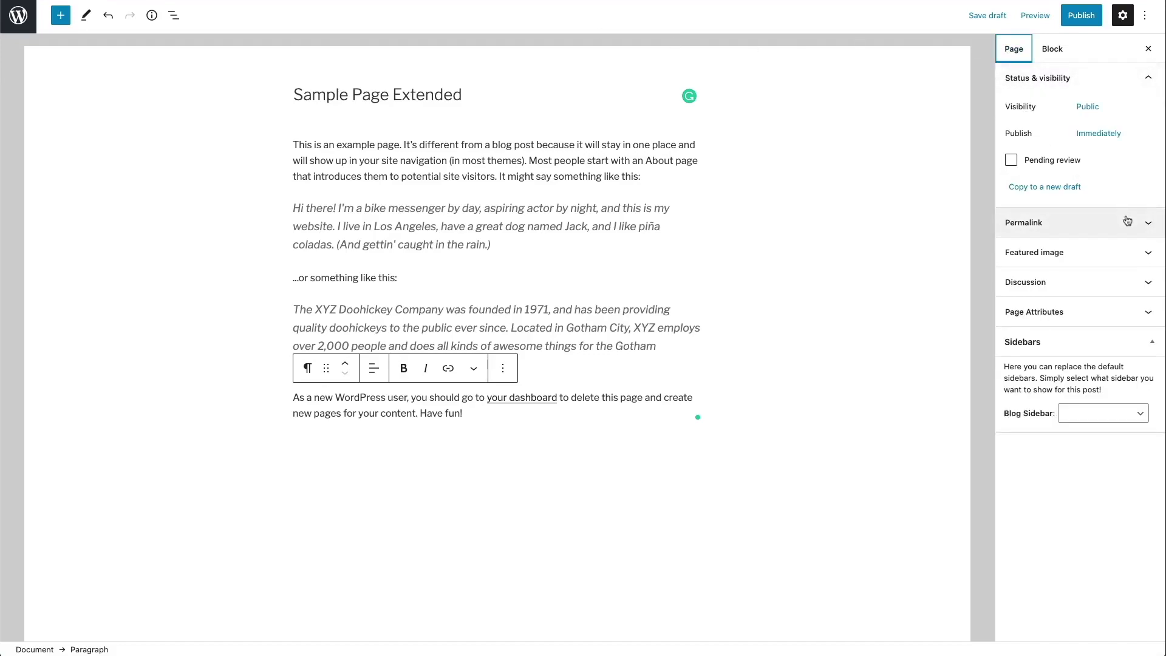